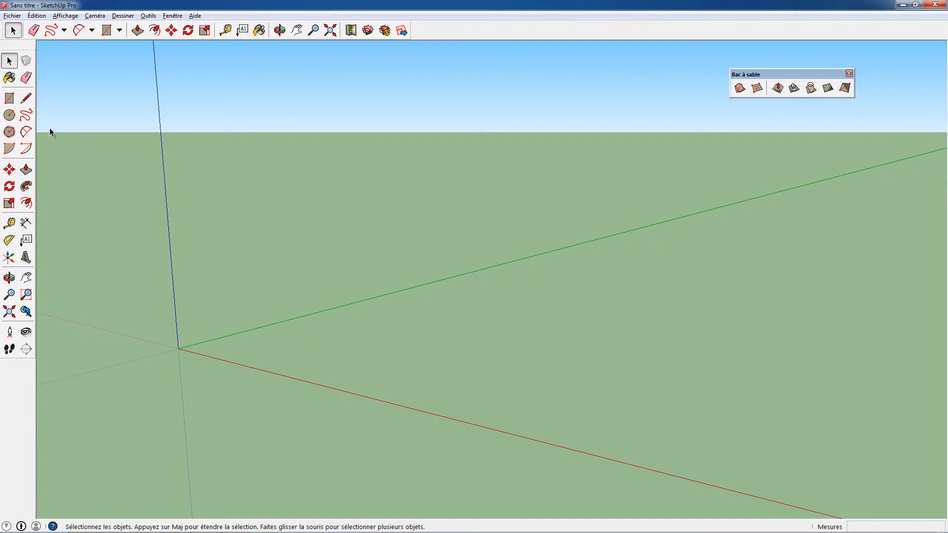
# - Draw a two-point arc on the ground plane, starting at the origin and bulging across the red axis
pyautogui.click(26, 137)
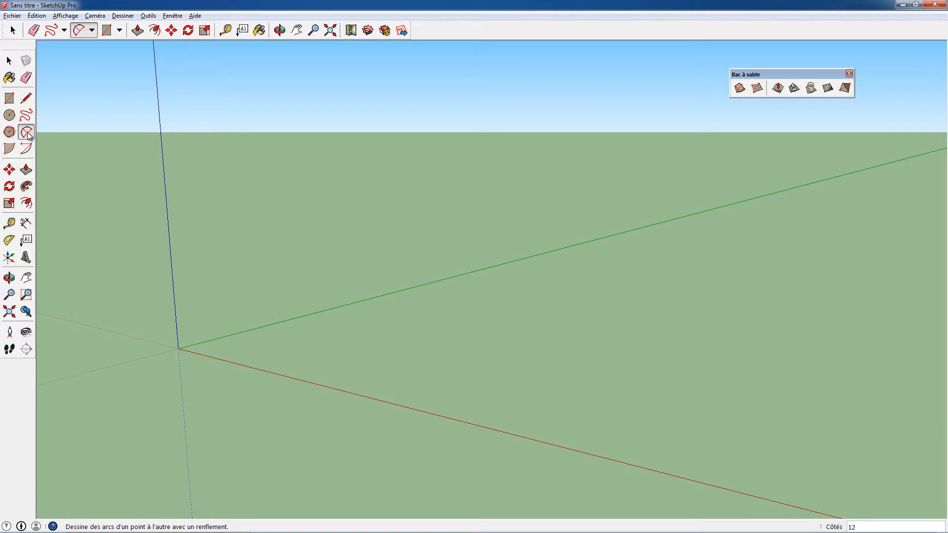
pyautogui.click(178, 348)
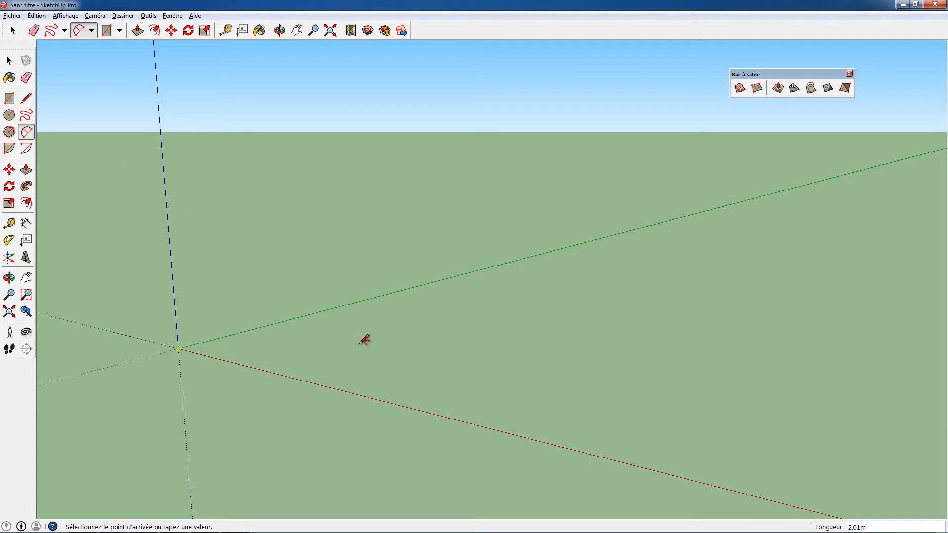
pyautogui.click(559, 346)
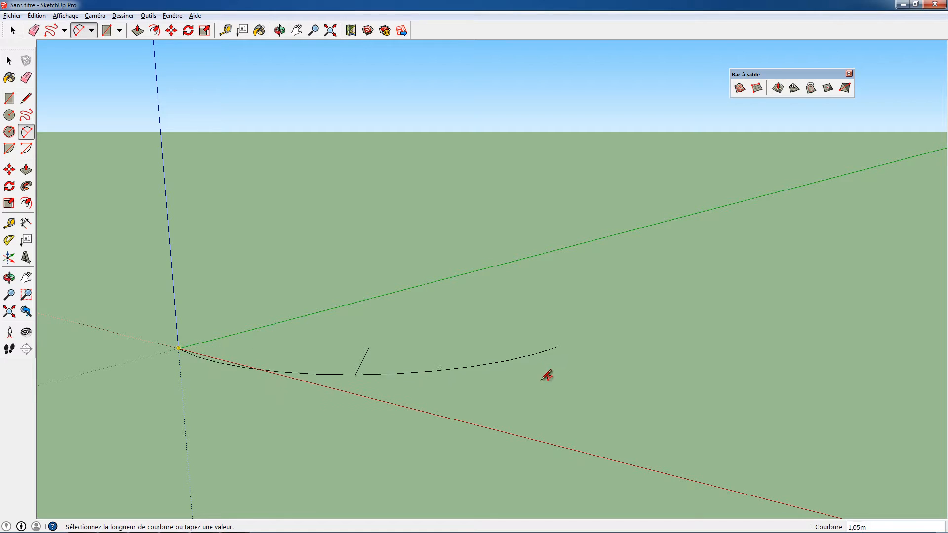
pyautogui.click(525, 411)
# - Draw a second arc from the first arc's free end, bulging the opposite way to form an S-shaped curve
pyautogui.moveTo(528, 409); pyautogui.dragTo(364, 353, button='middle')
pyautogui.click(361, 354)
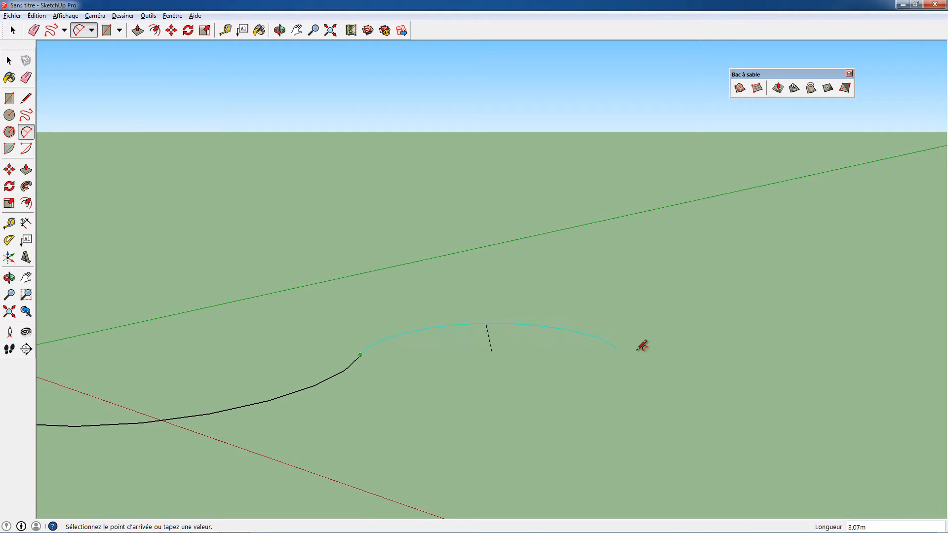
pyautogui.click(701, 351)
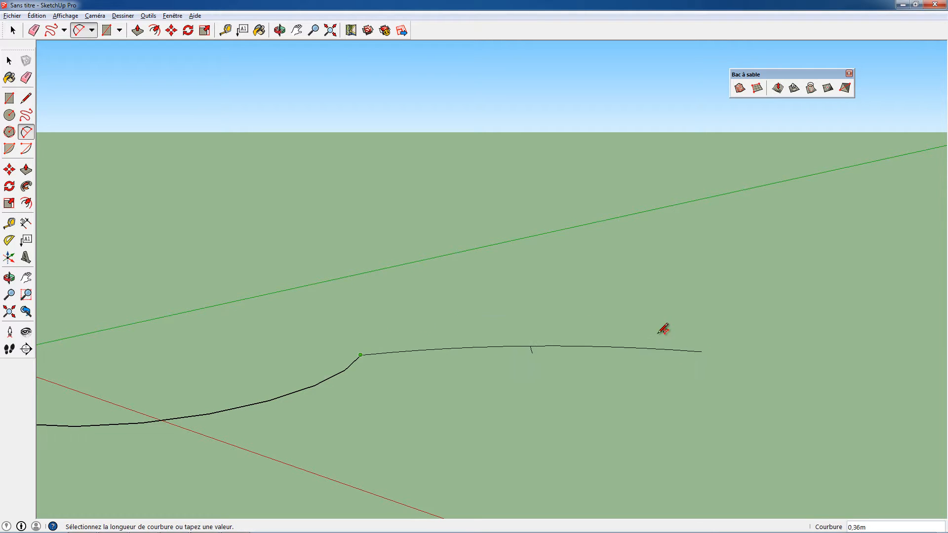
pyautogui.click(684, 299)
# - Copy the complete S-shaped curve and place the copy on the ground behind the original
pyautogui.moveTo(685, 300); pyautogui.dragTo(502, 378, button='middle')
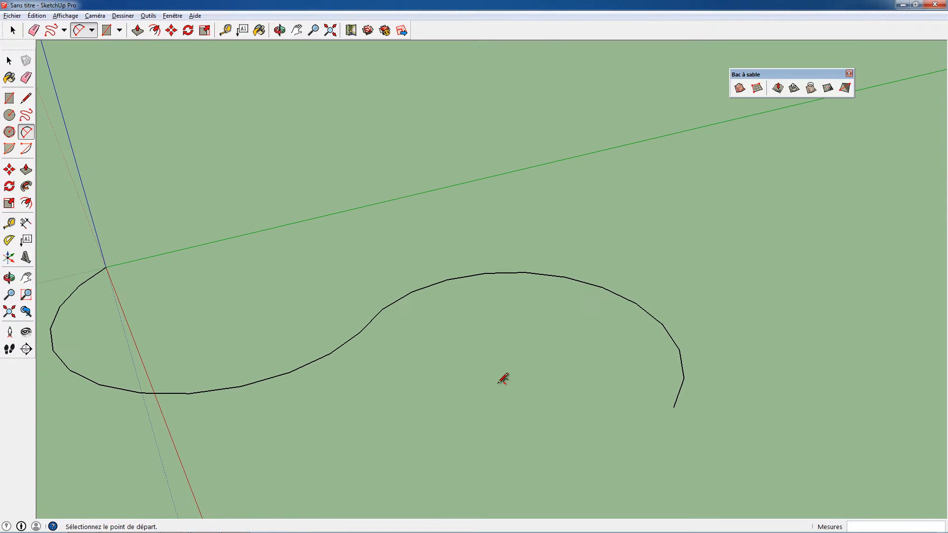
pyautogui.scroll(-4, 503, 379)
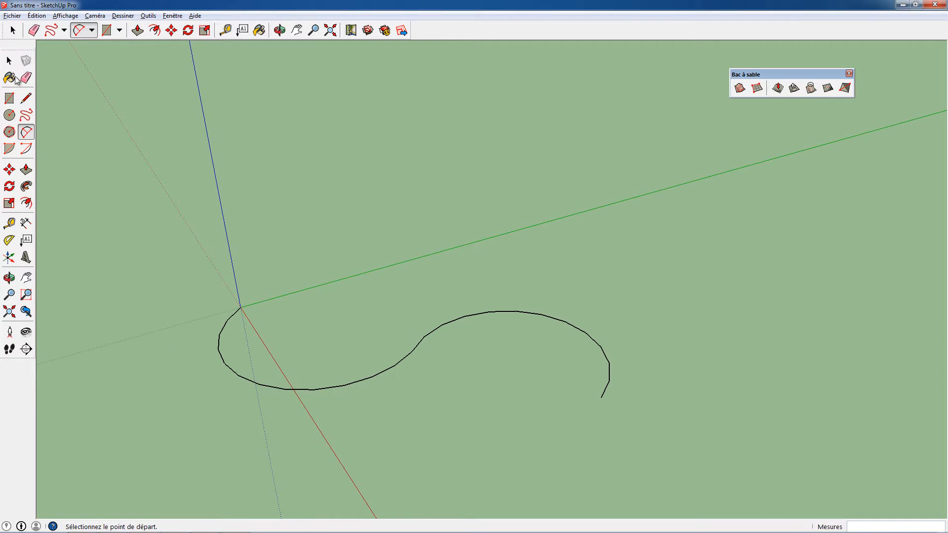
pyautogui.click(9, 60)
pyautogui.hotkey('ctrl', 'a')
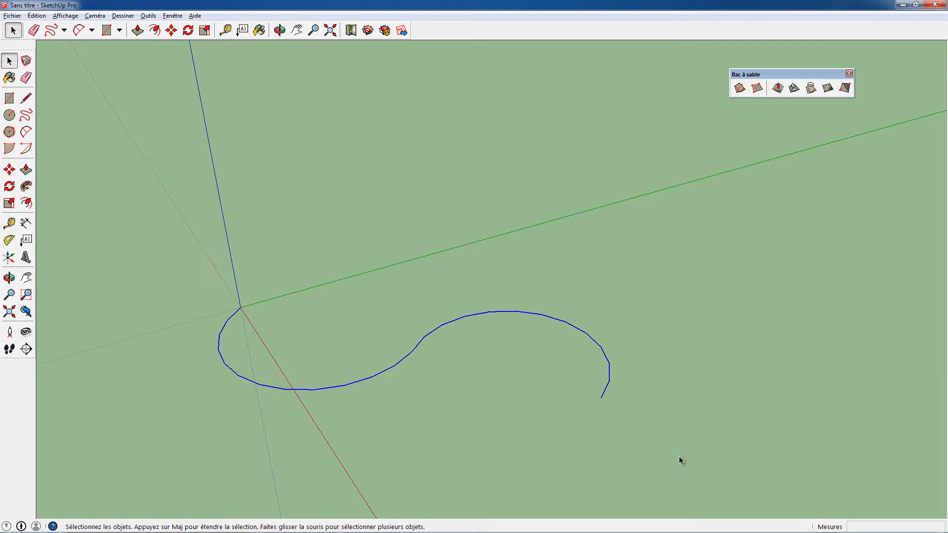
pyautogui.moveTo(411, 331); pyautogui.dragTo(384, 269, button='middle')
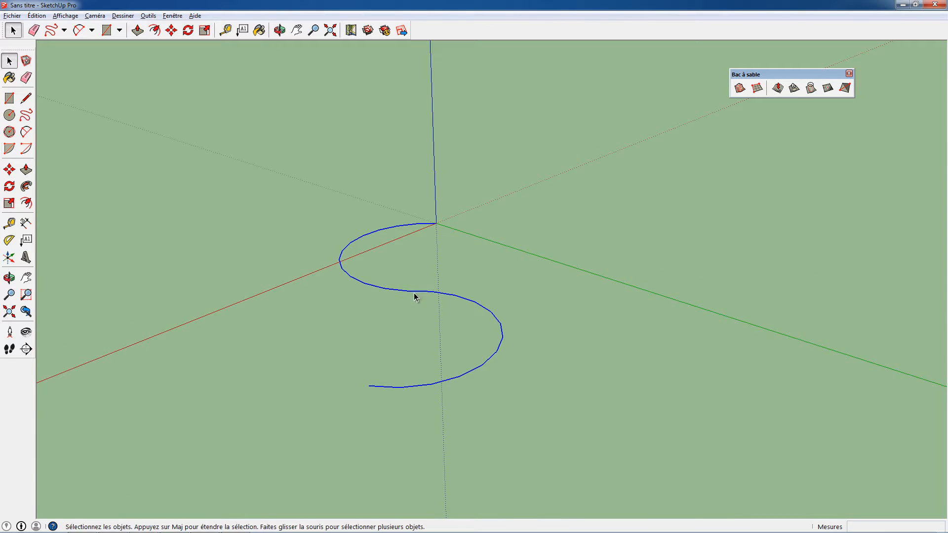
pyautogui.press('m')
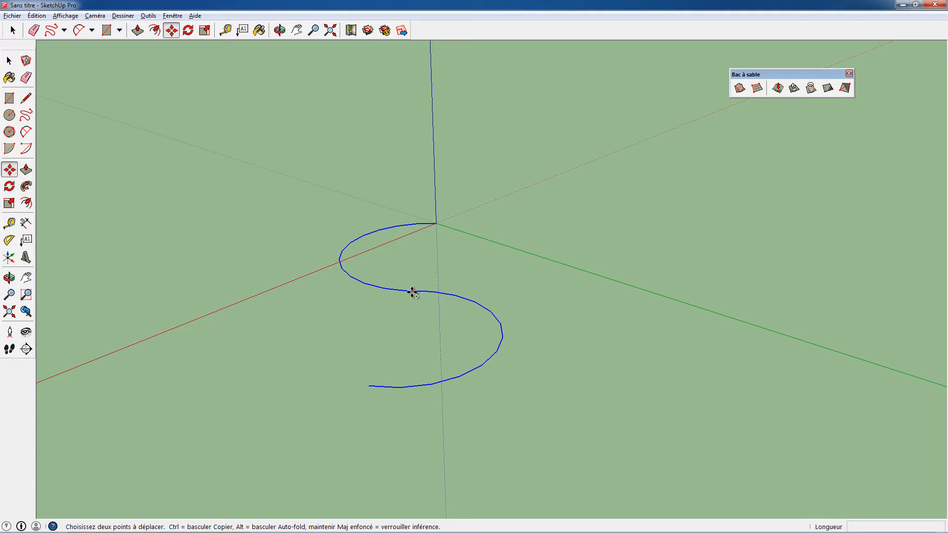
pyautogui.press('ctrl')
pyautogui.click(412, 292)
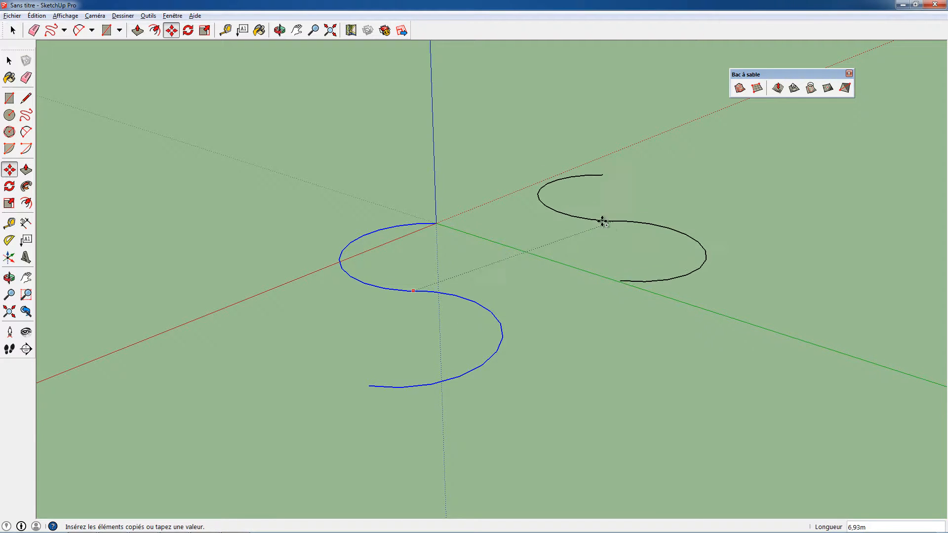
pyautogui.click(584, 222)
# - Raise the copied S-curve vertically above the ground
pyautogui.moveTo(584, 222); pyautogui.dragTo(557, 250, button='middle')
pyautogui.click(553, 225)
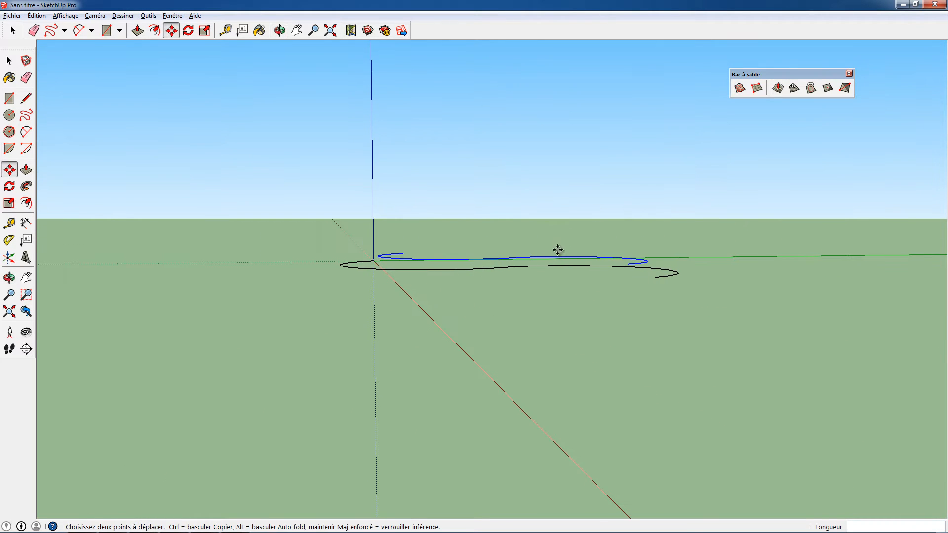
pyautogui.click(559, 214)
# - Copy the raised S-curve farther back as a third contour and raise that copy by about 1.92 m
pyautogui.moveTo(514, 273); pyautogui.dragTo(464, 286, button='middle')
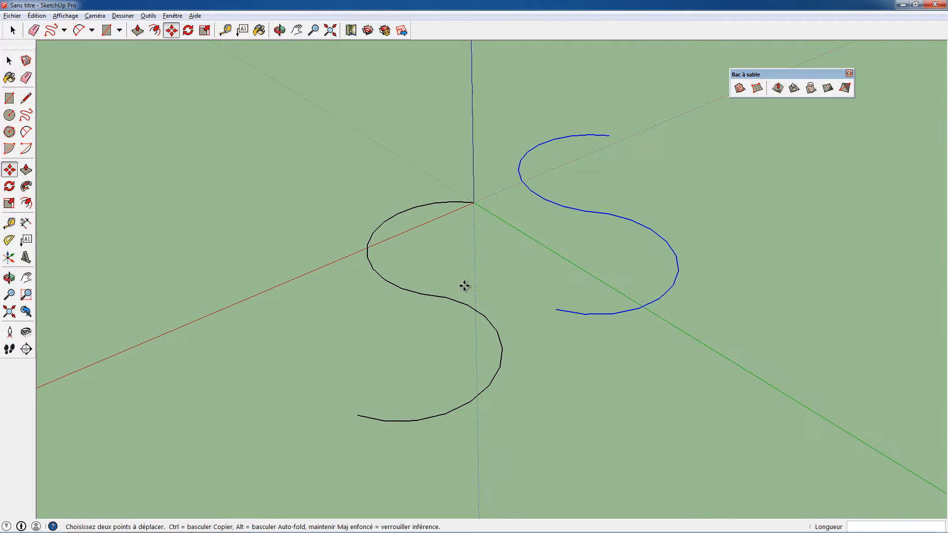
pyautogui.moveTo(563, 224); pyautogui.dragTo(462, 218, button='middle')
pyautogui.moveTo(465, 253); pyautogui.dragTo(494, 260, button='middle')
pyautogui.click(496, 257)
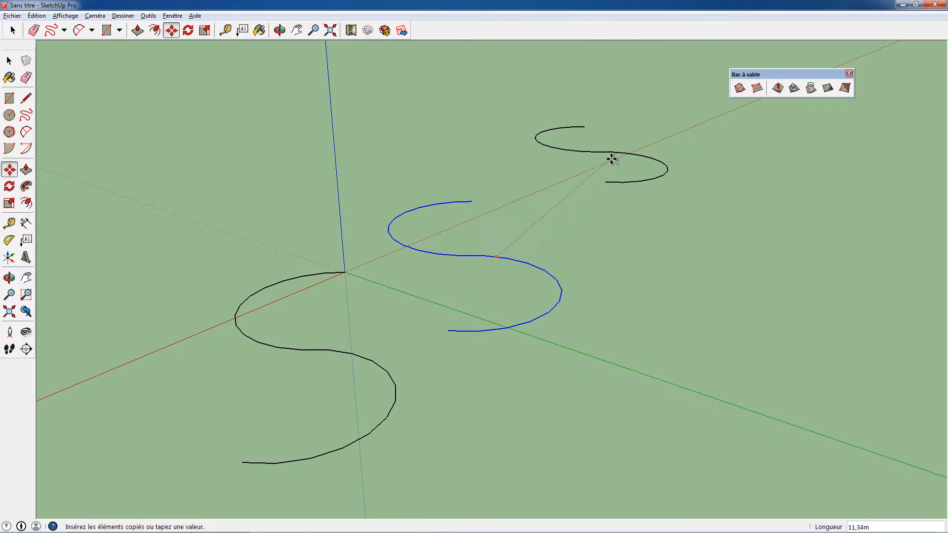
pyautogui.moveTo(628, 225); pyautogui.dragTo(565, 244, button='middle')
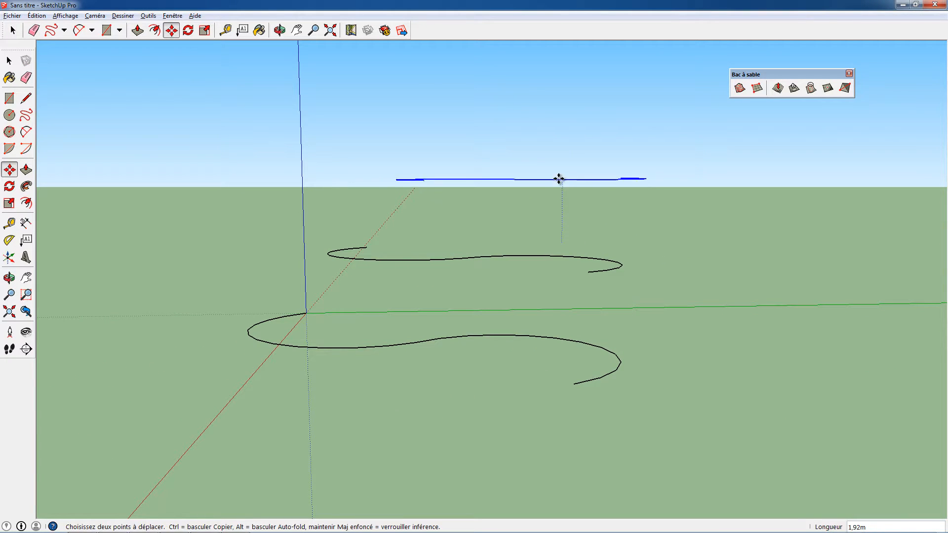
pyautogui.click(559, 178)
# - Move the highest S-curve horizontally toward the middle one
pyautogui.moveTo(588, 211); pyautogui.dragTo(561, 239, button='middle')
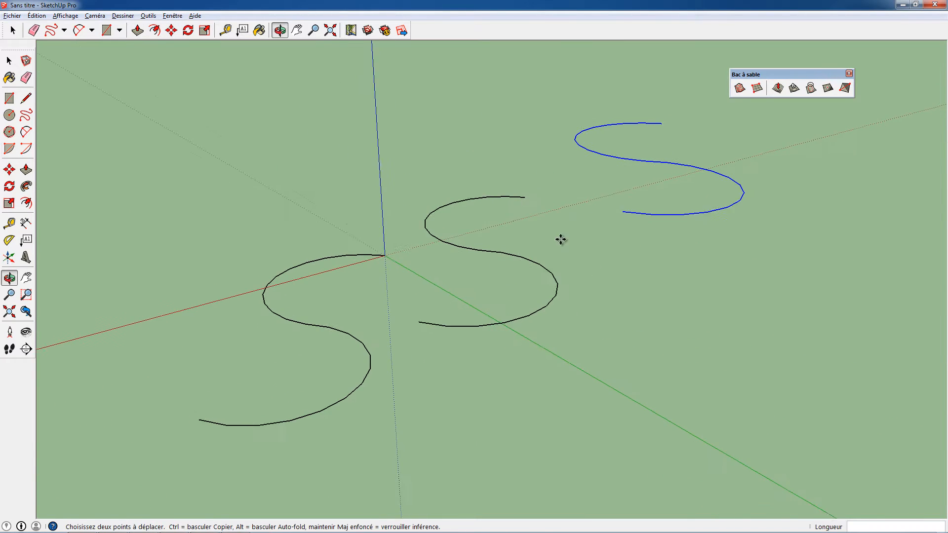
pyautogui.moveTo(646, 164); pyautogui.dragTo(600, 169, button='middle')
pyautogui.click(652, 172)
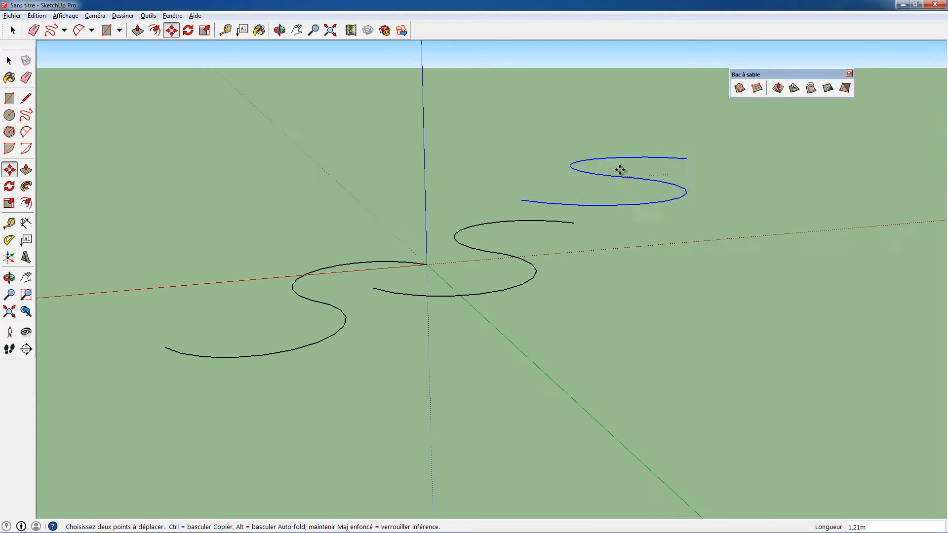
# - Select all three S-curves and generate a sandbox terrain surface from these contours
pyautogui.moveTo(575, 204); pyautogui.dragTo(448, 438, button='middle')
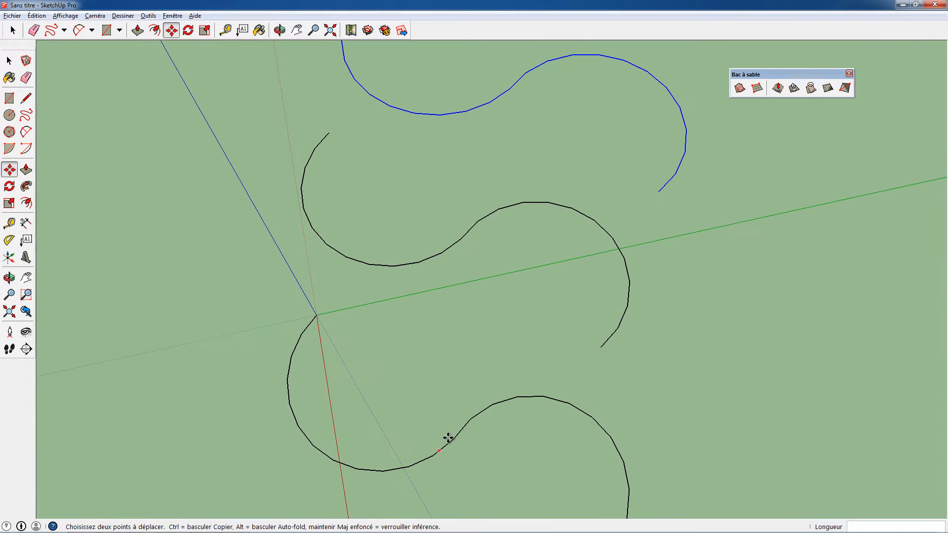
pyautogui.press('space')
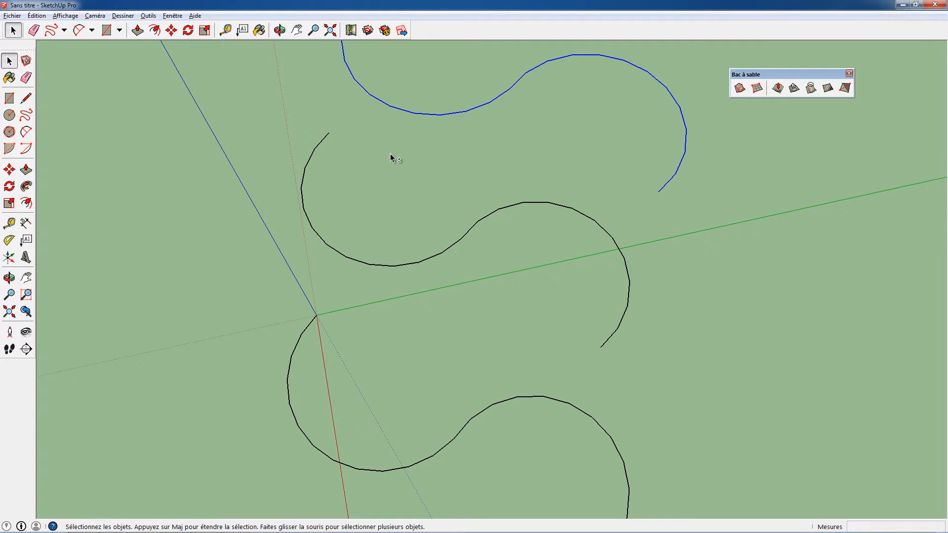
pyautogui.keyDown('shift'); pyautogui.moveTo(391, 154); pyautogui.dragTo(402, 223, button='middle'); pyautogui.keyUp('shift')
pyautogui.scroll(-3, 389, 153)
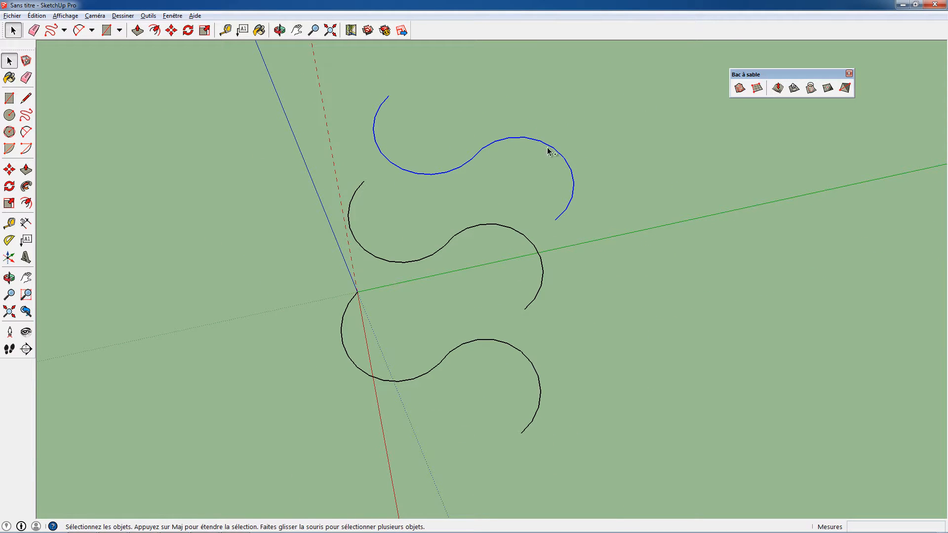
pyautogui.click(494, 131)
pyautogui.moveTo(311, 87); pyautogui.dragTo(630, 523)
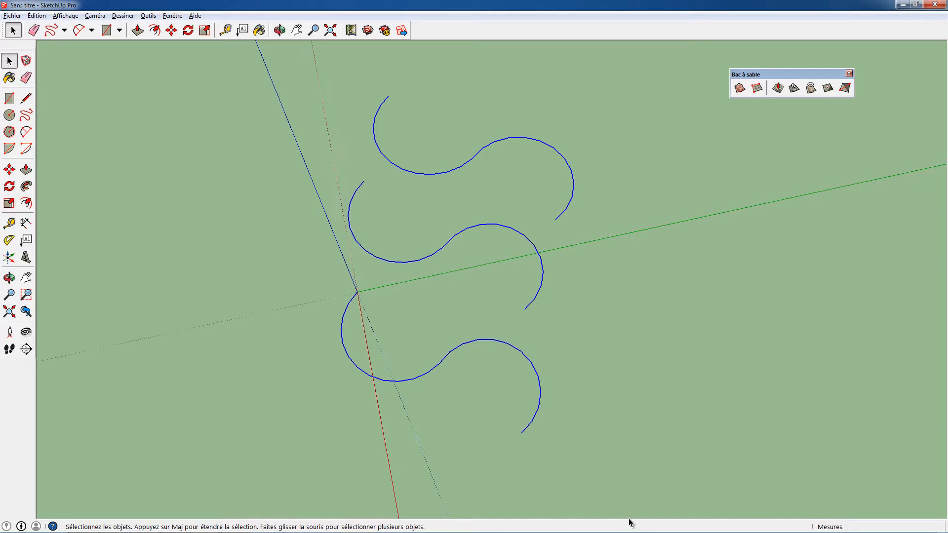
pyautogui.click(740, 88)
# - Open the terrain group for editing and move its whole surface aside, clear of the original contour curves
pyautogui.moveTo(571, 294); pyautogui.dragTo(704, 116, button='middle')
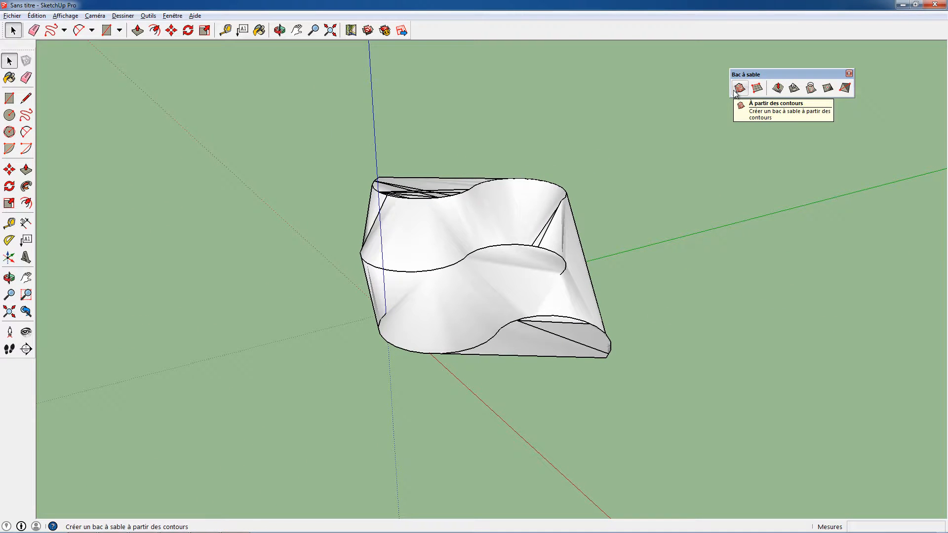
pyautogui.moveTo(736, 93); pyautogui.dragTo(613, 329, button='middle')
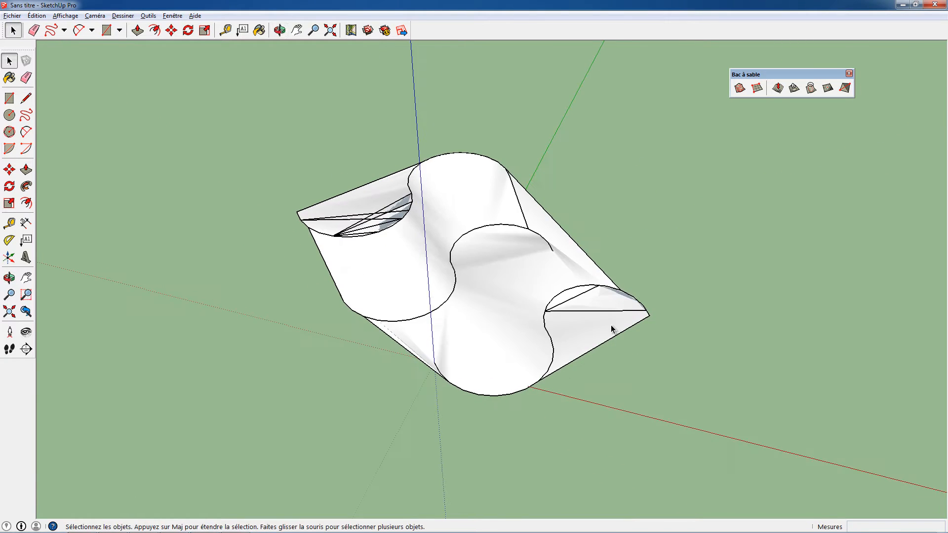
pyautogui.scroll(3, 611, 330)
pyautogui.click(26, 77)
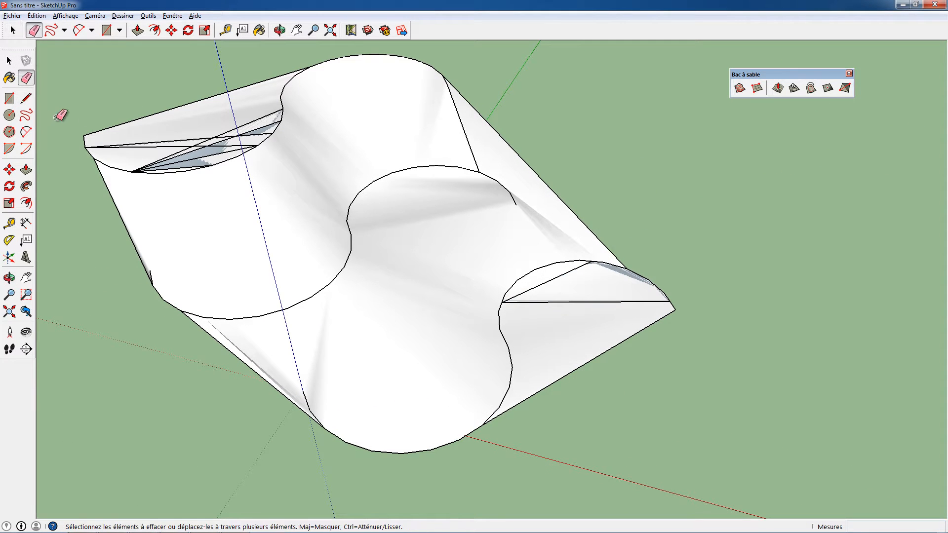
pyautogui.click(9, 62)
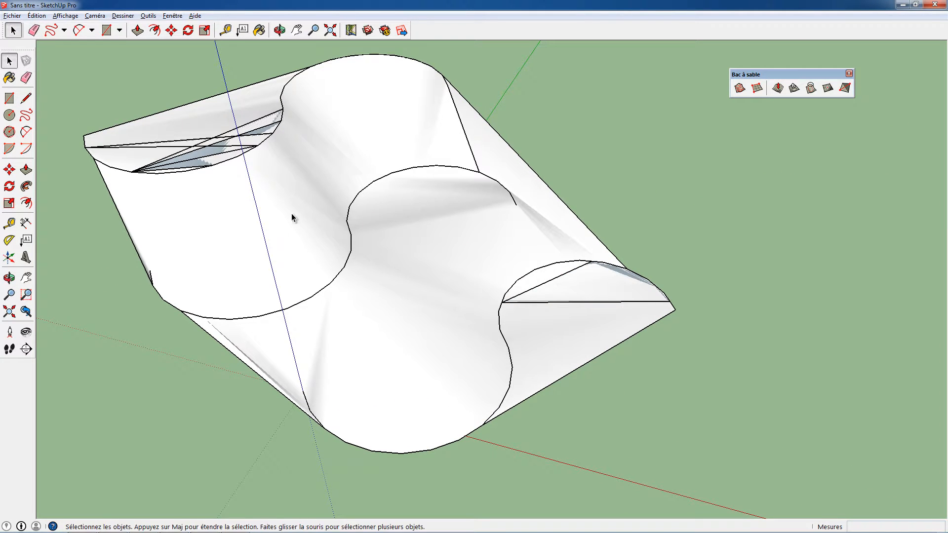
pyautogui.tripleClick(285, 216)
pyautogui.hotkey('ctrl', 't')
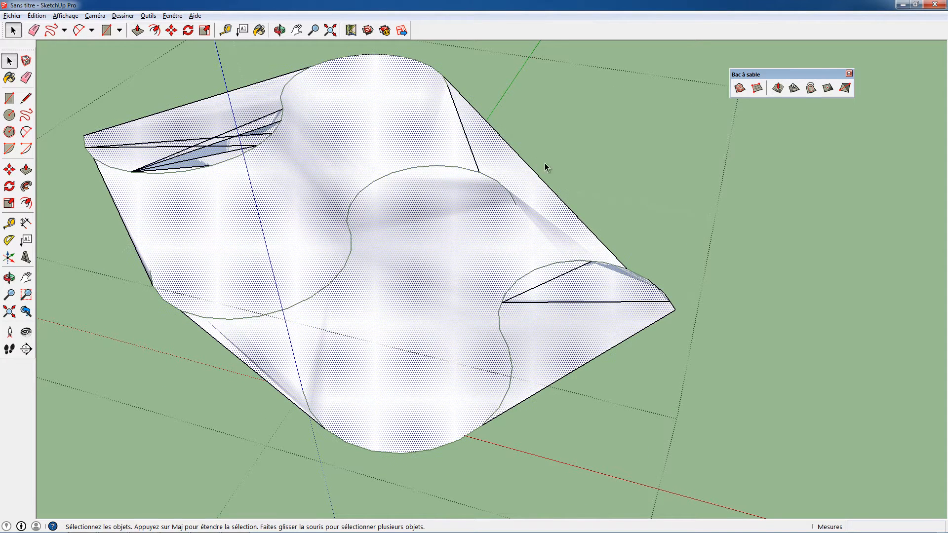
pyautogui.press('m')
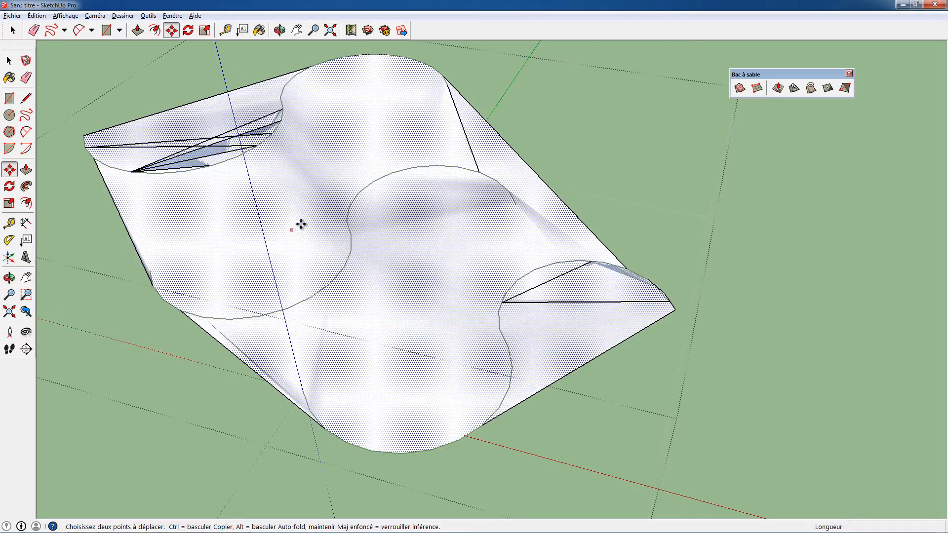
pyautogui.click(297, 230)
pyautogui.moveTo(760, 178)
pyautogui.mouseDown(button='middle')
pyautogui.moveTo(354, 212)
pyautogui.moveTo(332, 194)
pyautogui.moveTo(387, 154)
pyautogui.moveTo(346, 216)
pyautogui.moveTo(169, 160)
pyautogui.mouseUp(button='middle')
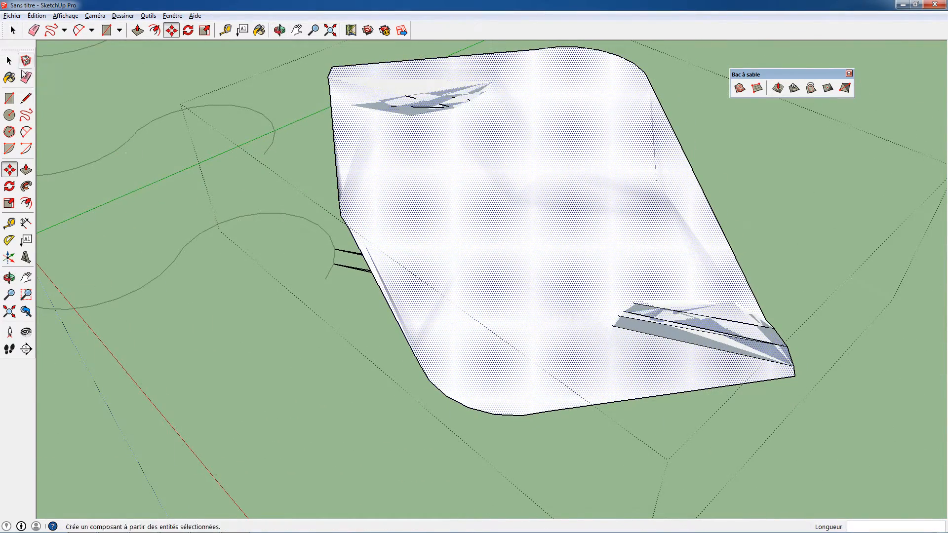
# - Erase the stray edges between the contours and the surface, plus two outer edges beside its folded front corner
pyautogui.press('e')
pyautogui.click(349, 250)
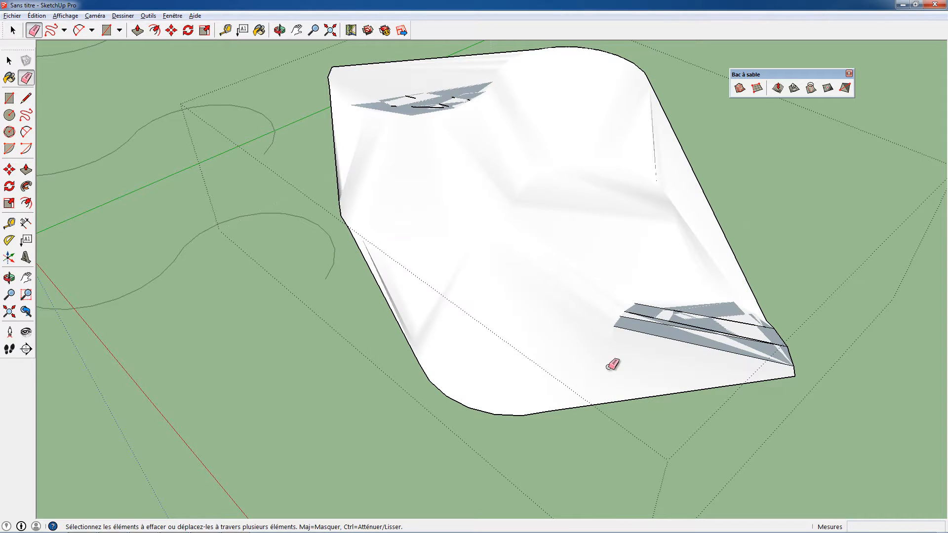
pyautogui.moveTo(682, 329); pyautogui.dragTo(622, 424, button='middle')
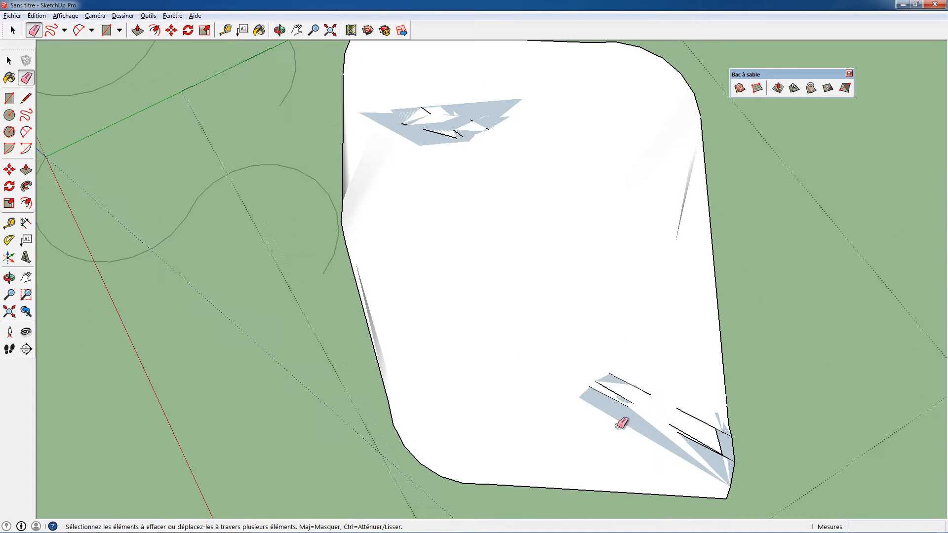
pyautogui.click(660, 488)
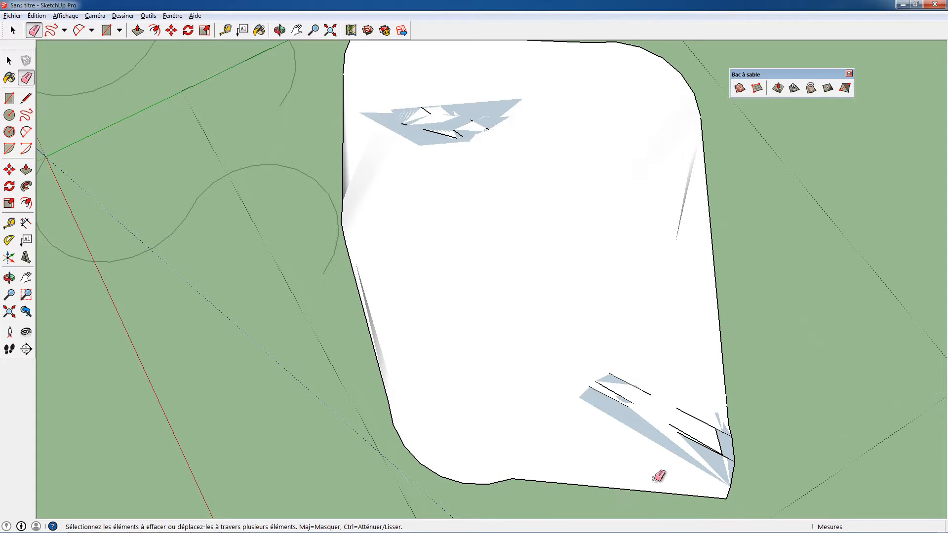
pyautogui.click(652, 492)
# - Erase the surplus edges at the terrain's folded front corner, trimming the border back to the lowest S-shaped contour
pyautogui.press('space')
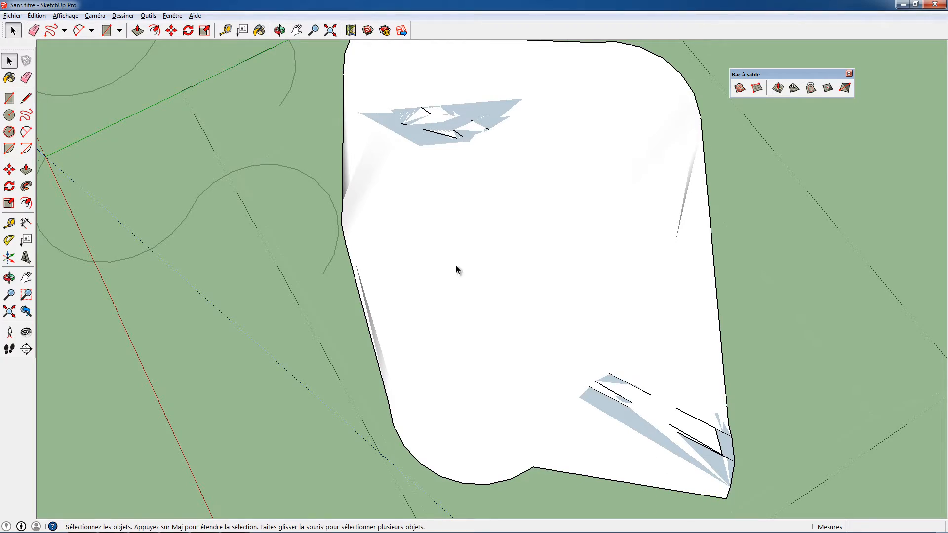
pyautogui.click(456, 267)
pyautogui.tripleClick(456, 269)
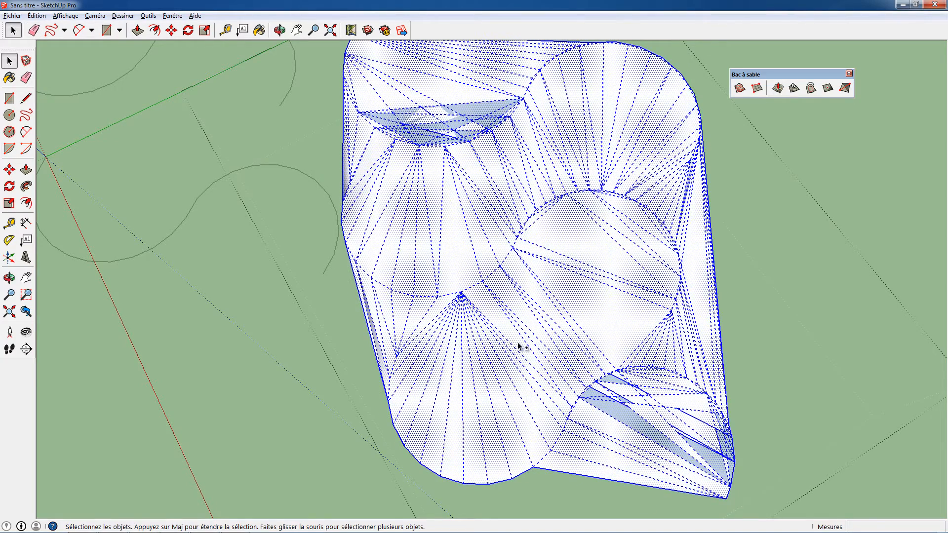
pyautogui.keyDown('shift'); pyautogui.moveTo(464, 343); pyautogui.dragTo(244, 218, button='middle'); pyautogui.keyUp('shift')
pyautogui.click(26, 79)
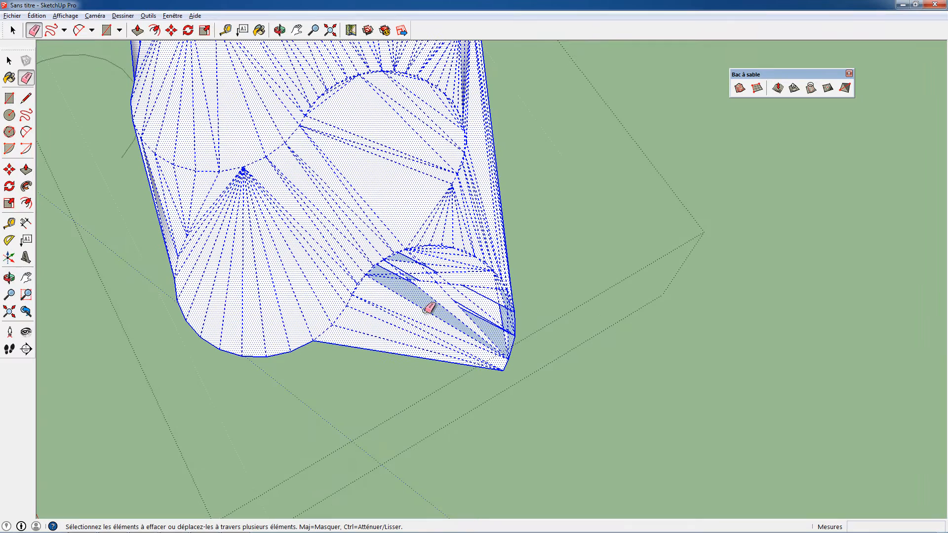
pyautogui.click(427, 358)
pyautogui.click(455, 304)
pyautogui.click(482, 318)
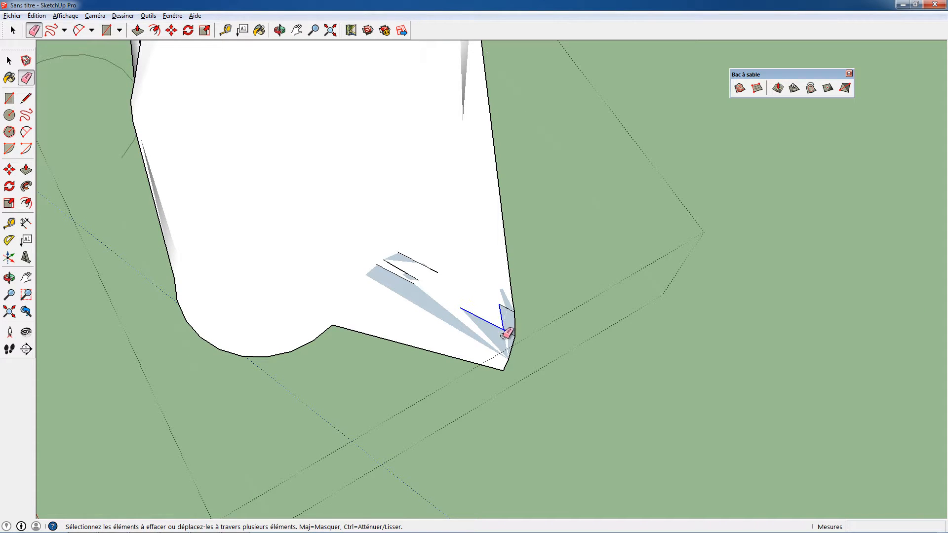
pyautogui.moveTo(508, 334)
pyautogui.mouseDown()
pyautogui.moveTo(516, 340)
pyautogui.moveTo(499, 356)
pyautogui.moveTo(508, 322)
pyautogui.moveTo(496, 324)
pyautogui.mouseUp()
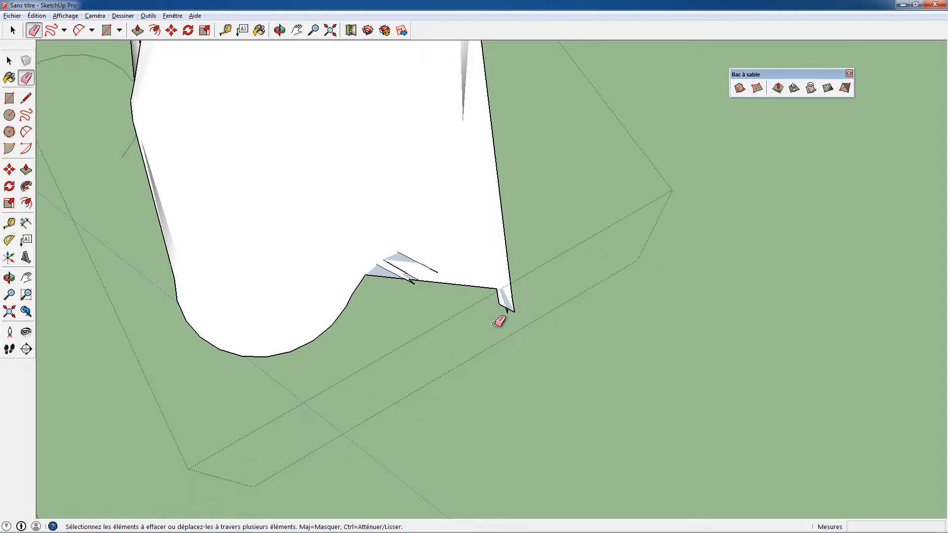
pyautogui.moveTo(412, 270)
pyautogui.mouseDown()
pyautogui.moveTo(396, 262)
pyautogui.moveTo(393, 275)
pyautogui.moveTo(455, 275)
pyautogui.moveTo(433, 266)
pyautogui.moveTo(422, 245)
pyautogui.moveTo(417, 254)
pyautogui.moveTo(484, 290)
pyautogui.mouseUp()
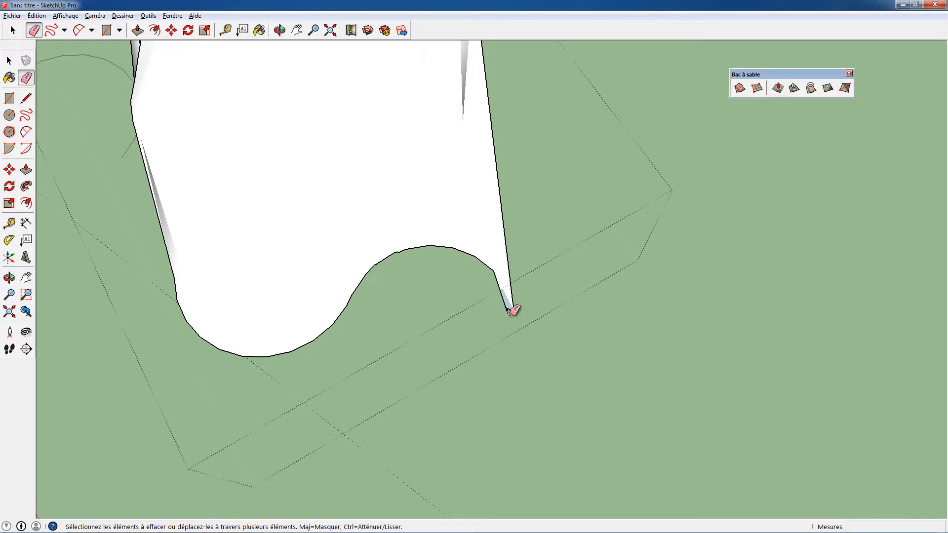
# - Try to erase a stray edge on the concave slope beside the terrain's long straight side, and undo the erasure
pyautogui.moveTo(439, 331); pyautogui.dragTo(492, 256, button='middle')
pyautogui.click(492, 256)
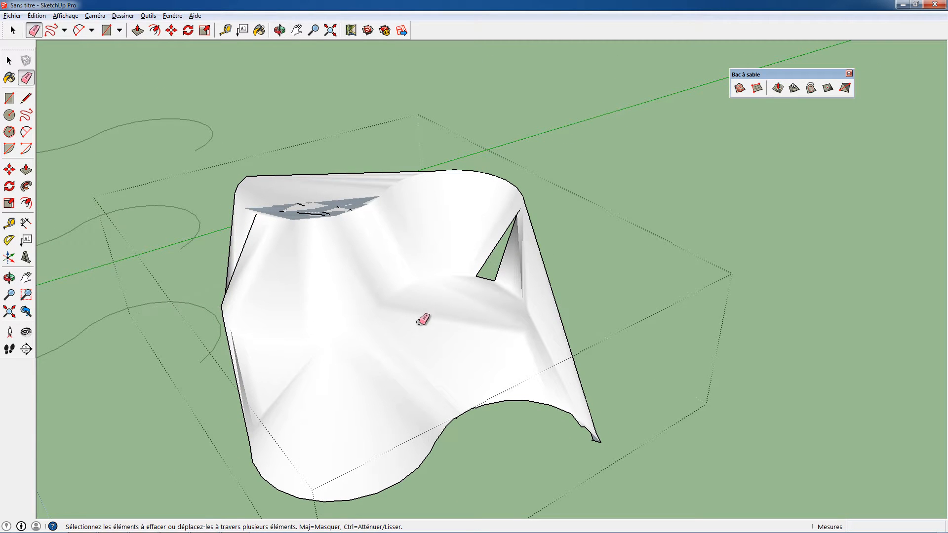
pyautogui.hotkey('ctrl', 'z')
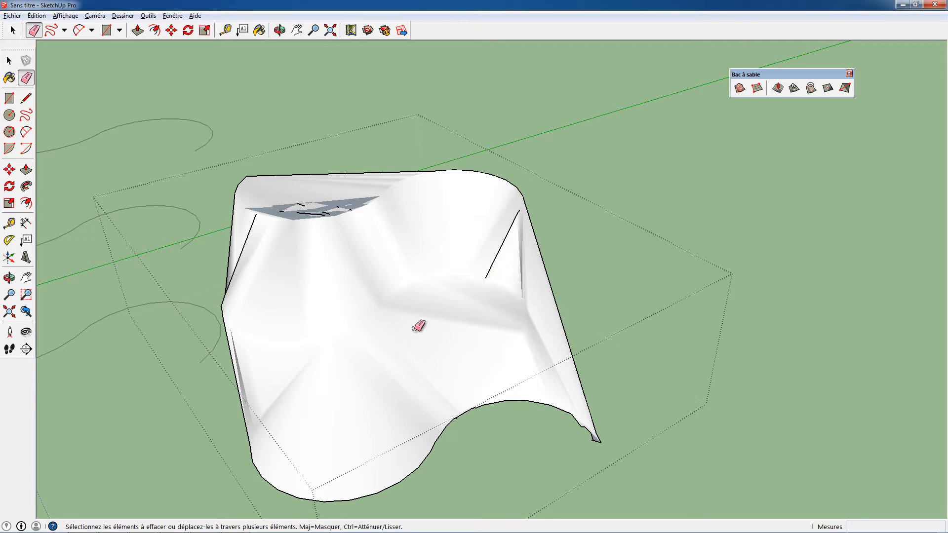
# - Try to erase the stray edges on the terrain's upper side slope and in its concave slope
pyautogui.moveTo(418, 326)
pyautogui.mouseDown(button='middle')
pyautogui.moveTo(499, 313)
pyautogui.moveTo(505, 263)
pyautogui.moveTo(355, 302)
pyautogui.moveTo(375, 269)
pyautogui.mouseUp(button='middle')
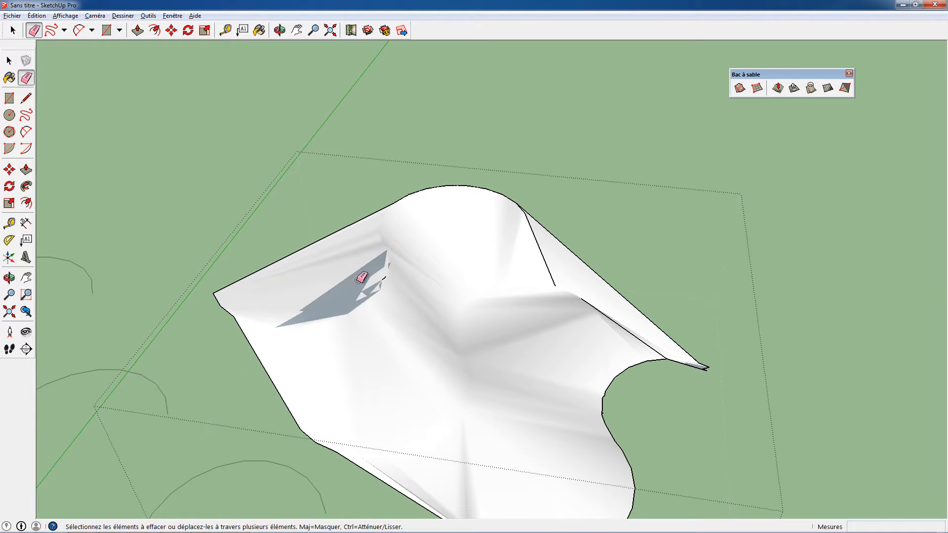
pyautogui.moveTo(375, 270)
pyautogui.mouseDown(button='middle')
pyautogui.moveTo(383, 268)
pyautogui.moveTo(391, 290)
pyautogui.moveTo(384, 271)
pyautogui.mouseUp(button='middle')
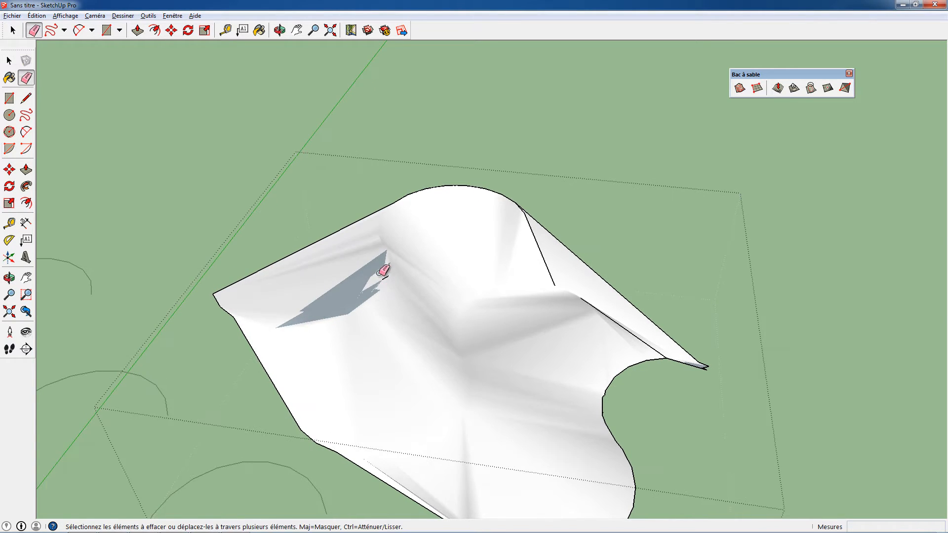
pyautogui.moveTo(346, 323)
pyautogui.mouseDown(button='middle')
pyautogui.moveTo(364, 239)
pyautogui.moveTo(309, 195)
pyautogui.moveTo(250, 351)
pyautogui.moveTo(406, 257)
pyautogui.mouseUp(button='middle')
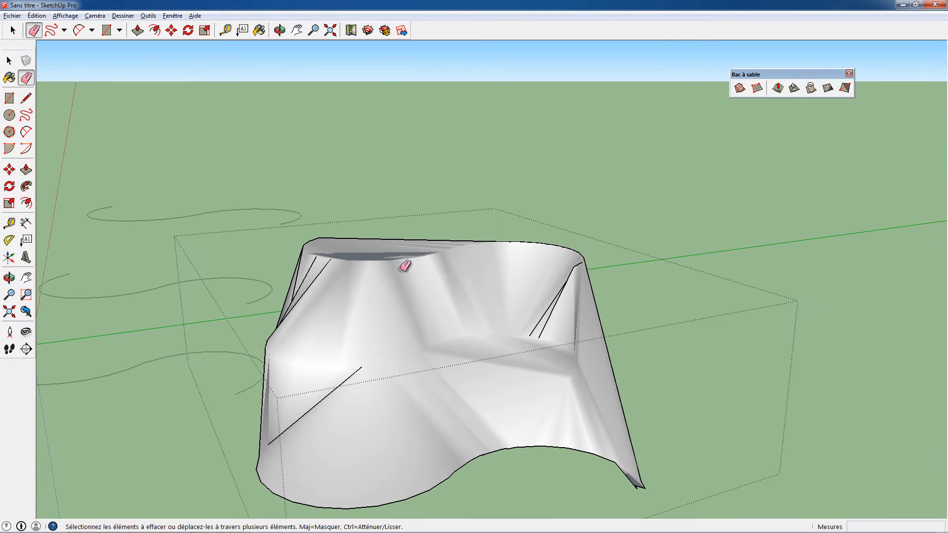
pyautogui.moveTo(364, 258)
pyautogui.mouseDown()
pyautogui.moveTo(308, 267)
pyautogui.moveTo(318, 269)
pyautogui.mouseUp()
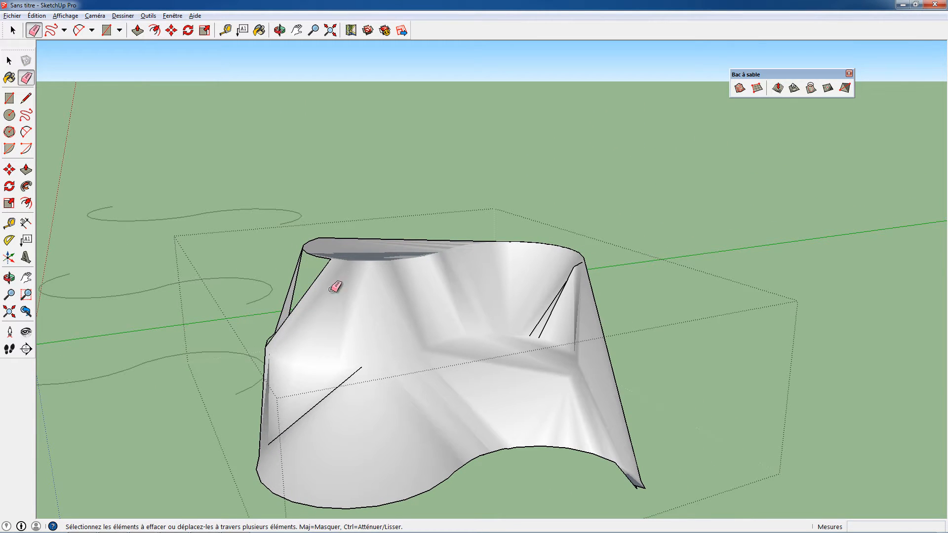
pyautogui.moveTo(335, 288)
pyautogui.mouseDown(button='middle')
pyautogui.moveTo(508, 275)
pyautogui.moveTo(432, 349)
pyautogui.moveTo(618, 303)
pyautogui.moveTo(364, 303)
pyautogui.moveTo(652, 339)
pyautogui.mouseUp(button='middle')
pyautogui.keyDown('ctrl'); pyautogui.click(429, 351); pyautogui.keyUp('ctrl')
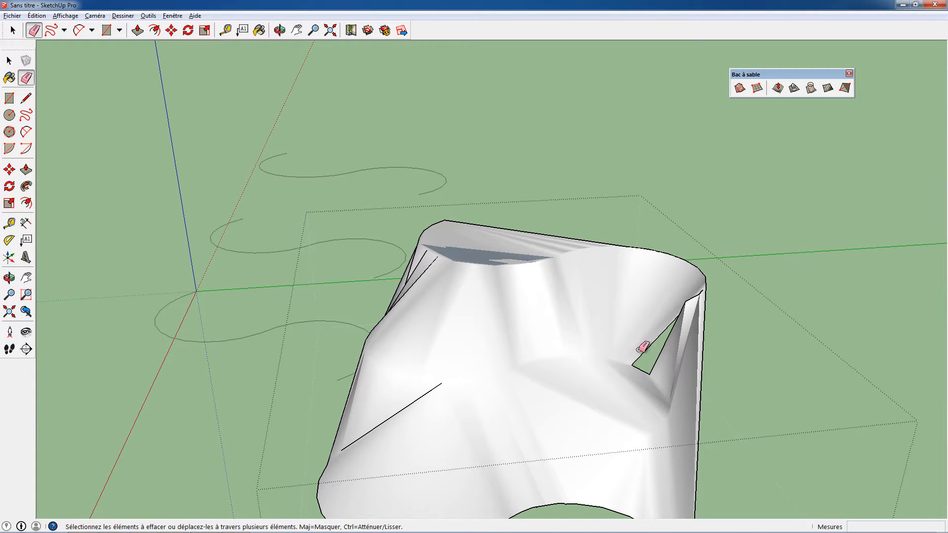
# - Erase the surplus edges at the terrain's upper back corner, beyond the highest S-shaped contour
pyautogui.moveTo(597, 384)
pyautogui.mouseDown(button='middle')
pyautogui.moveTo(470, 328)
pyautogui.moveTo(544, 328)
pyautogui.moveTo(510, 269)
pyautogui.moveTo(403, 254)
pyautogui.moveTo(662, 218)
pyautogui.moveTo(514, 303)
pyautogui.moveTo(383, 277)
pyautogui.moveTo(372, 324)
pyautogui.moveTo(478, 309)
pyautogui.moveTo(520, 381)
pyautogui.moveTo(444, 400)
pyautogui.moveTo(377, 355)
pyautogui.moveTo(478, 364)
pyautogui.moveTo(474, 320)
pyautogui.moveTo(484, 330)
pyautogui.moveTo(490, 316)
pyautogui.moveTo(443, 309)
pyautogui.moveTo(378, 331)
pyautogui.moveTo(450, 330)
pyautogui.mouseUp(button='middle')
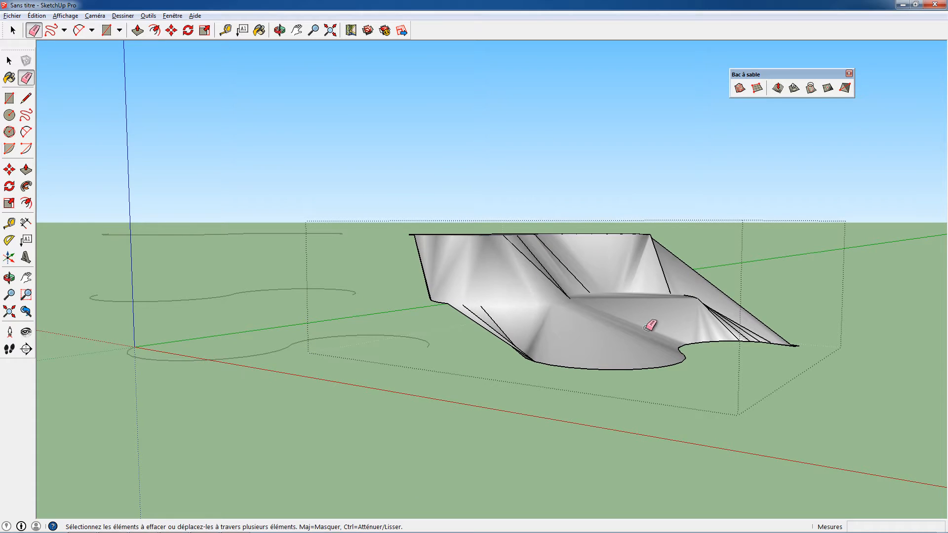
pyautogui.moveTo(508, 300); pyautogui.dragTo(434, 321, button='middle')
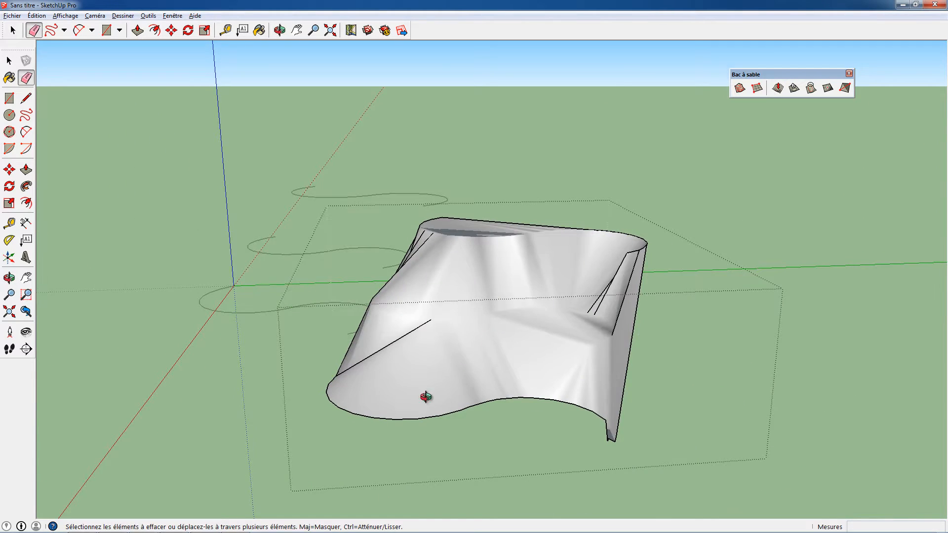
pyautogui.moveTo(425, 397)
pyautogui.mouseDown(button='middle')
pyautogui.moveTo(425, 381)
pyautogui.moveTo(561, 392)
pyautogui.moveTo(553, 444)
pyautogui.moveTo(465, 406)
pyautogui.moveTo(572, 381)
pyautogui.moveTo(487, 376)
pyautogui.mouseUp(button='middle')
pyautogui.press('o')
pyautogui.press('e')
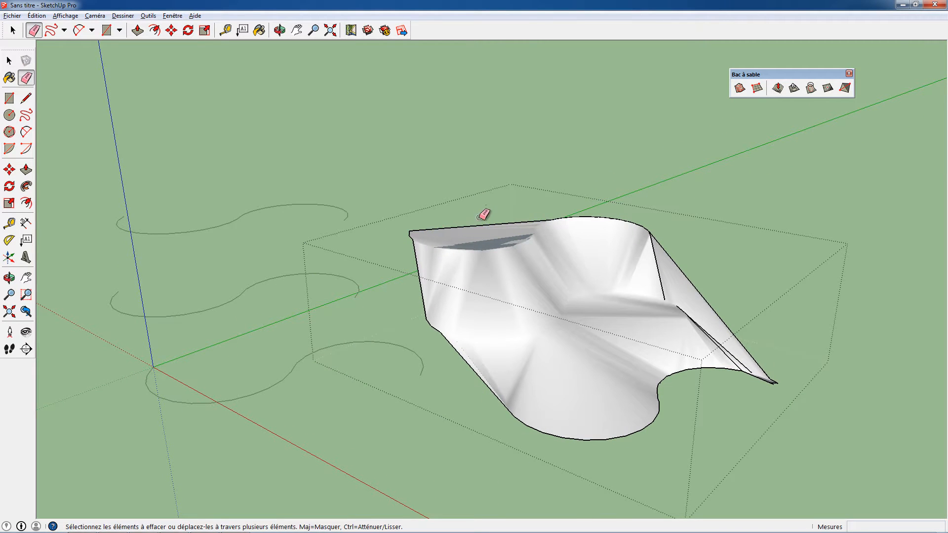
pyautogui.moveTo(491, 255); pyautogui.dragTo(511, 389, button='middle')
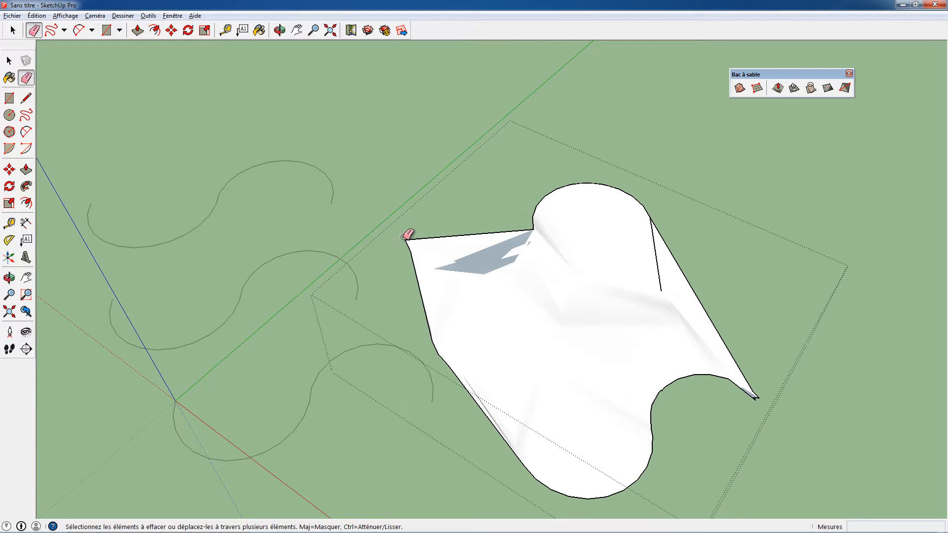
pyautogui.moveTo(404, 238)
pyautogui.mouseDown()
pyautogui.moveTo(435, 253)
pyautogui.moveTo(438, 244)
pyautogui.moveTo(490, 257)
pyautogui.moveTo(476, 252)
pyautogui.moveTo(503, 229)
pyautogui.moveTo(507, 251)
pyautogui.moveTo(449, 261)
pyautogui.moveTo(463, 254)
pyautogui.mouseUp()
pyautogui.moveTo(486, 264)
pyautogui.mouseDown(button='middle')
pyautogui.moveTo(504, 328)
pyautogui.moveTo(366, 268)
pyautogui.moveTo(389, 349)
pyautogui.moveTo(560, 375)
pyautogui.moveTo(501, 296)
pyautogui.moveTo(576, 386)
pyautogui.moveTo(513, 408)
pyautogui.mouseUp(button='middle')
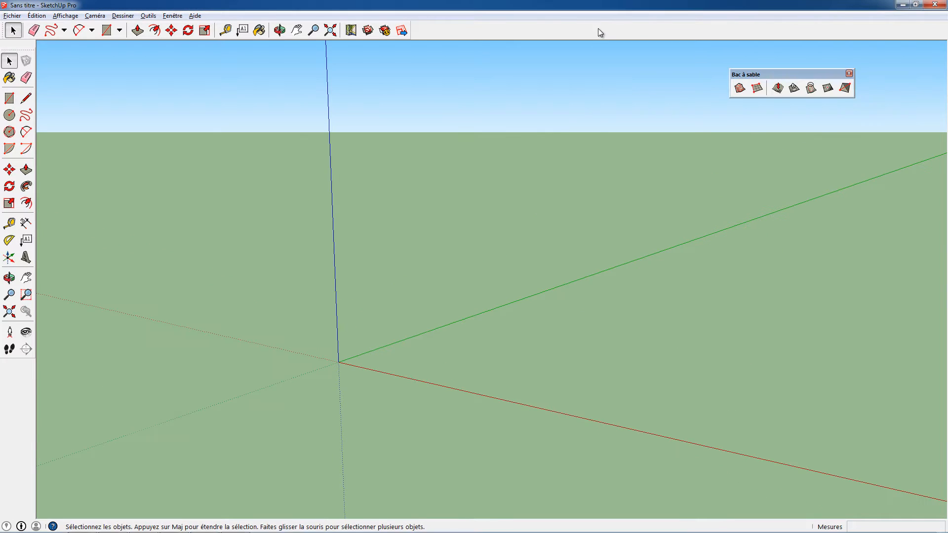
pyautogui.rightClick(598, 29)
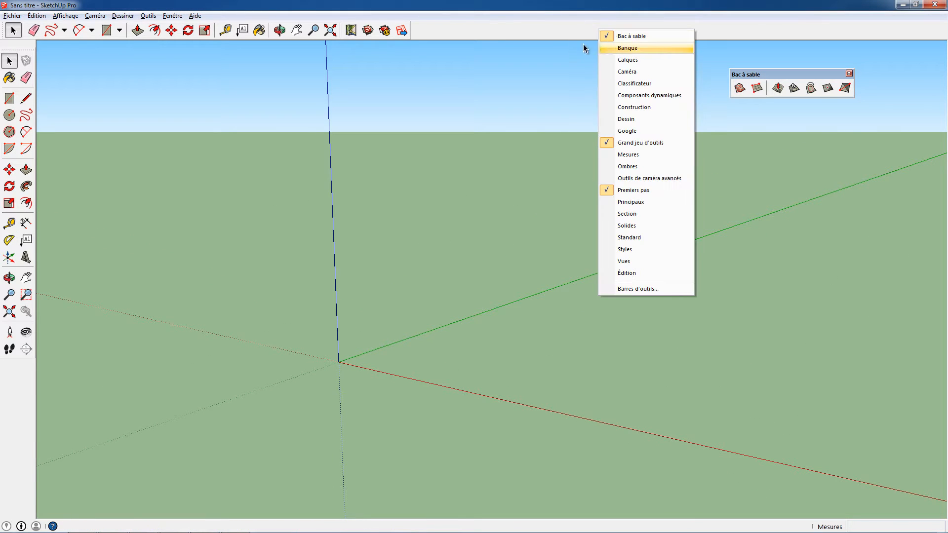
pyautogui.click(539, 27)
# - Draw a rectangular sandbox grid with 3 m spacing from the origin along the green and red axes
pyautogui.moveTo(548, 279); pyautogui.dragTo(410, 293, button='middle')
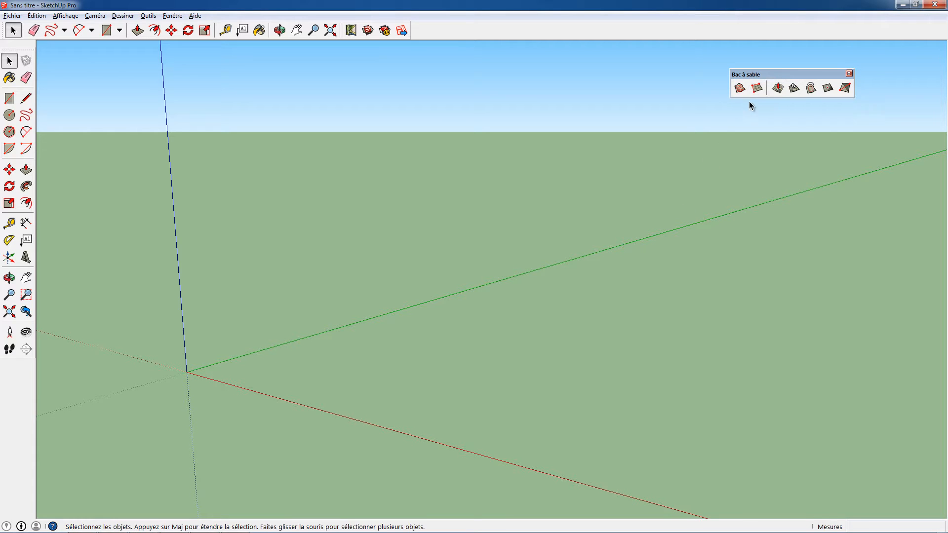
pyautogui.click(756, 89)
pyautogui.moveTo(195, 368); pyautogui.dragTo(295, 262, button='middle')
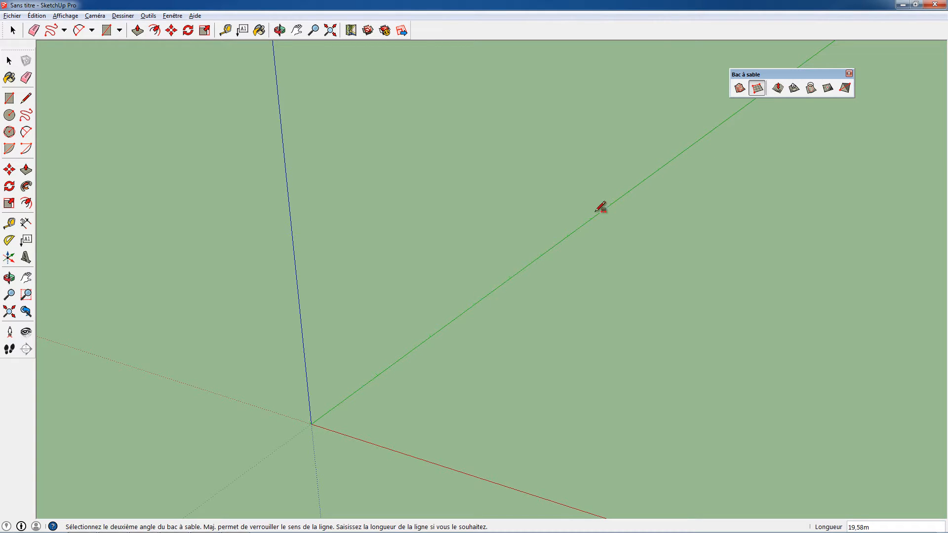
pyautogui.click(688, 149)
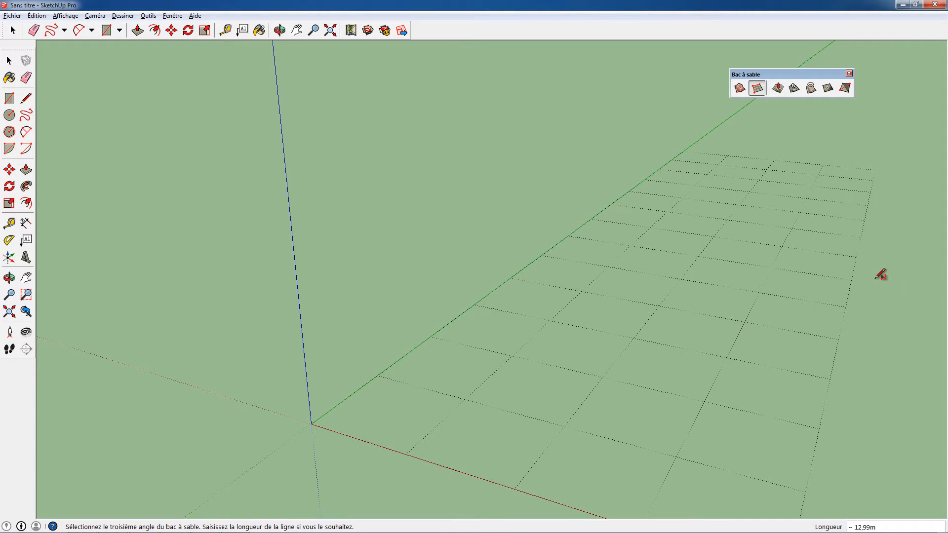
pyautogui.moveTo(859, 281); pyautogui.dragTo(631, 203, button='middle')
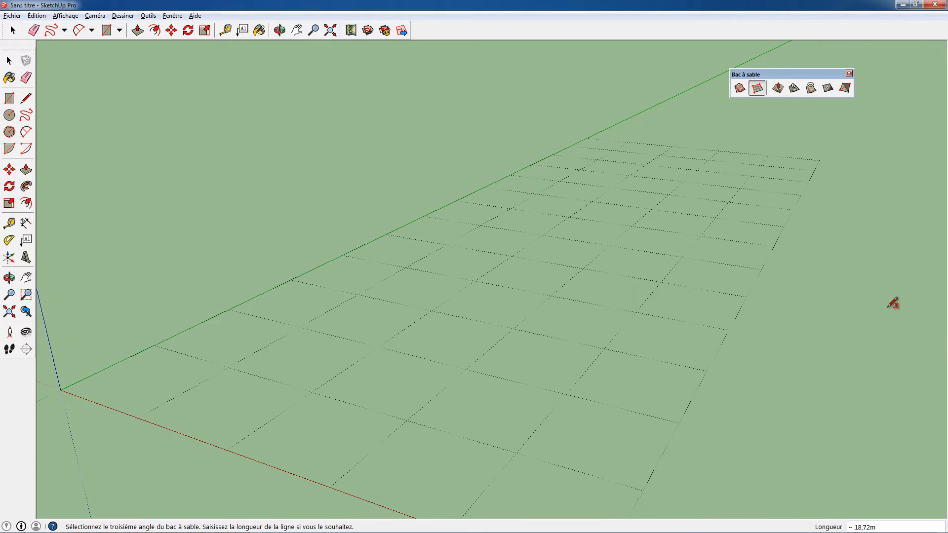
pyautogui.moveTo(864, 317); pyautogui.dragTo(698, 280, button='middle')
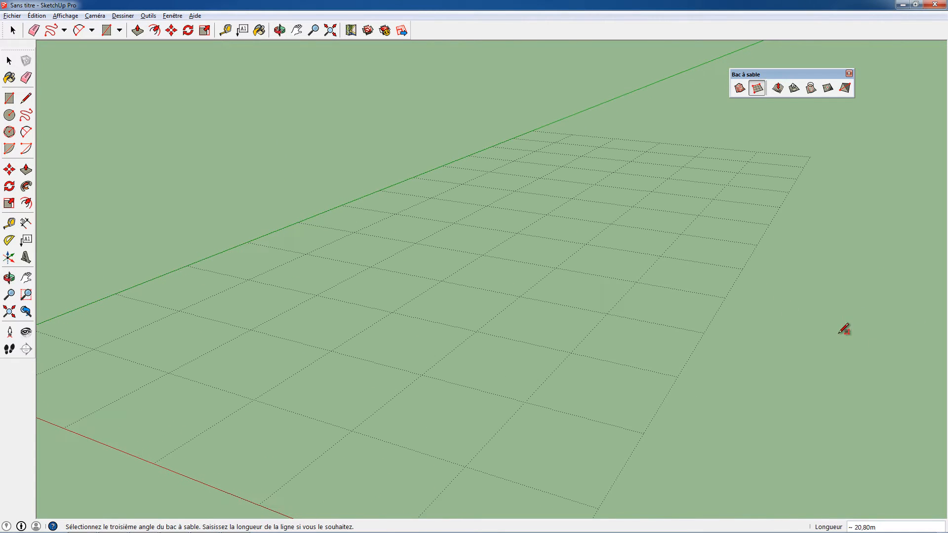
pyautogui.click(935, 377)
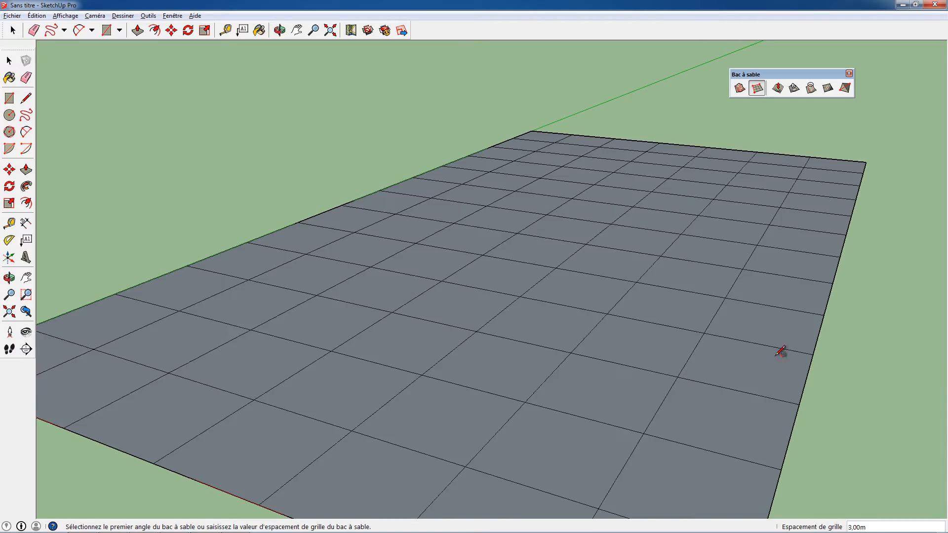
pyautogui.moveTo(781, 351); pyautogui.dragTo(523, 353, button='middle')
pyautogui.scroll(-5, 562, 320)
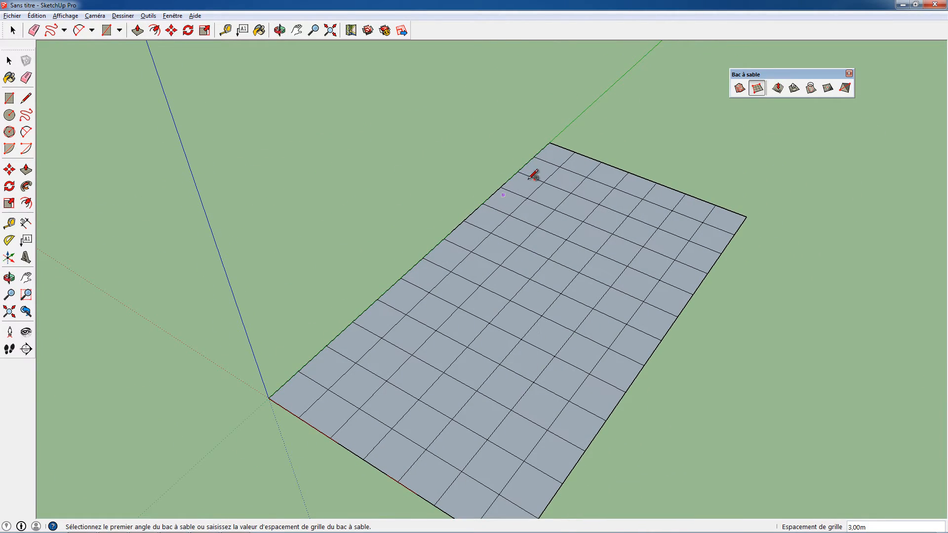
pyautogui.moveTo(556, 303)
pyautogui.mouseDown(button='middle')
pyautogui.moveTo(459, 260)
pyautogui.moveTo(408, 301)
pyautogui.moveTo(457, 327)
pyautogui.mouseUp(button='middle')
# - Open the grid group for editing and select a single interior cell
pyautogui.press('space')
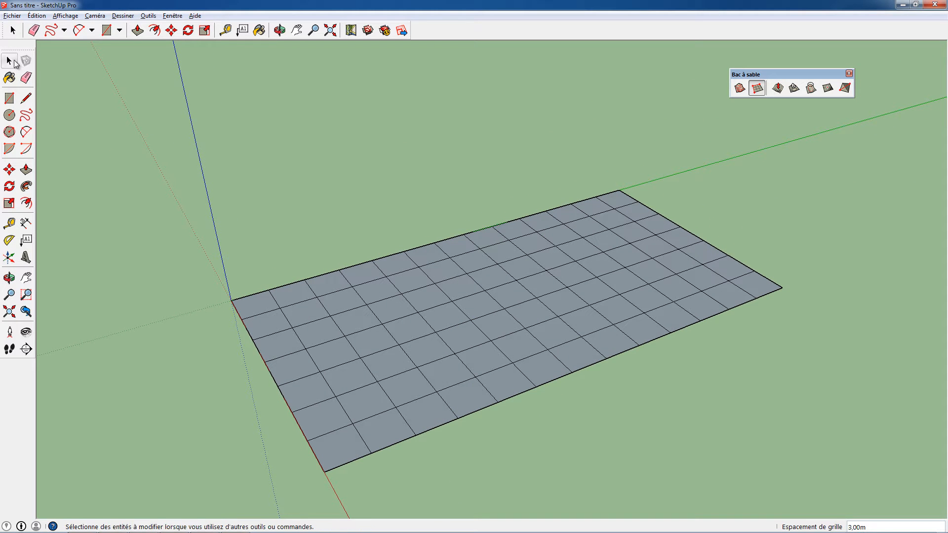
pyautogui.tripleClick(458, 329)
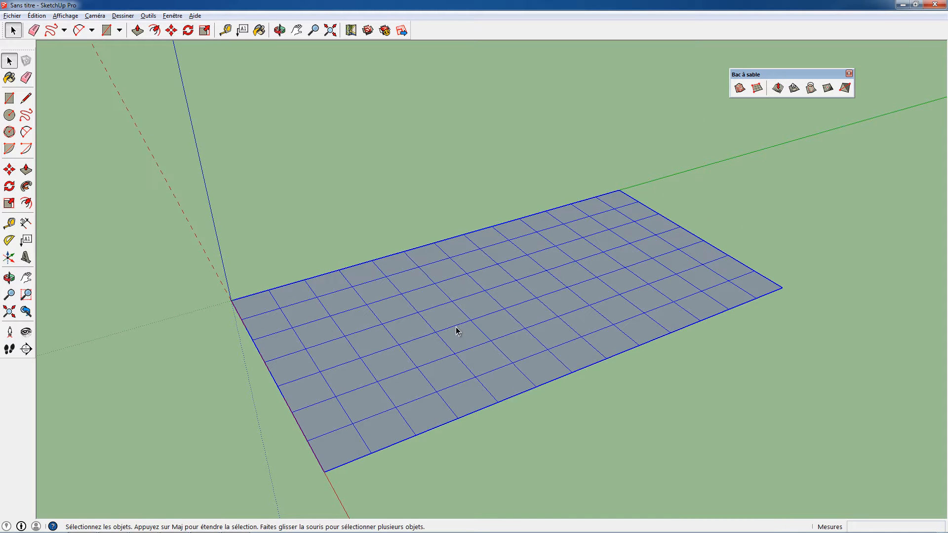
pyautogui.click(457, 331)
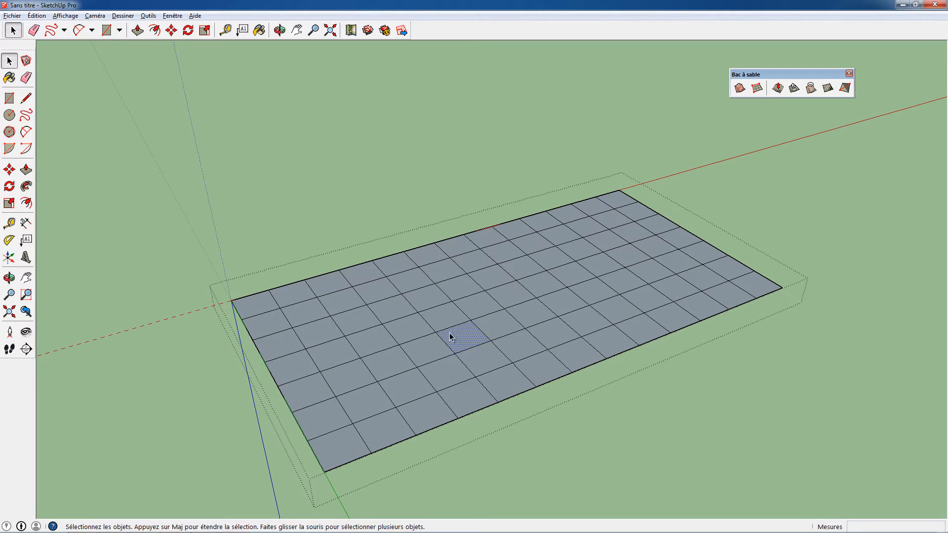
pyautogui.click(442, 321)
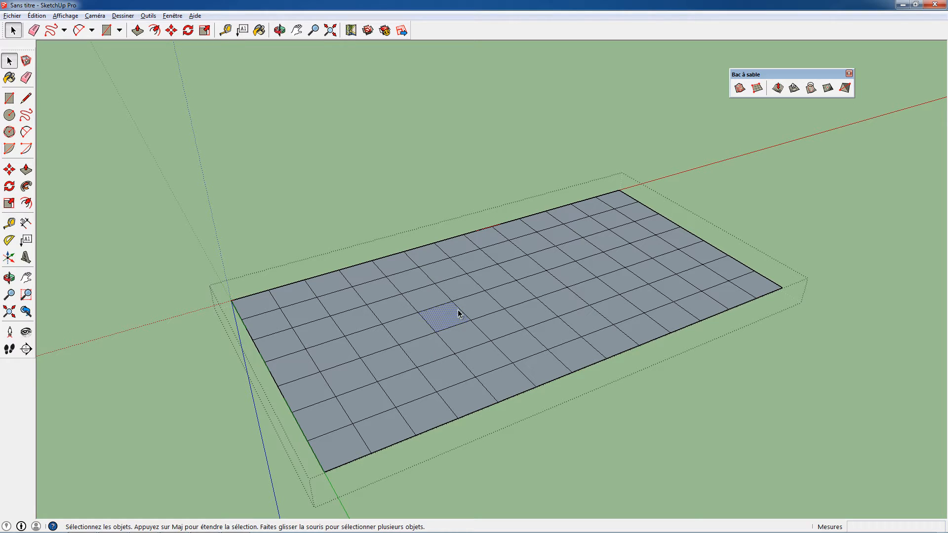
# - Raise the selected grid cell about 1.7 m with the Smoove tool
pyautogui.moveTo(479, 374); pyautogui.dragTo(417, 295, button='middle')
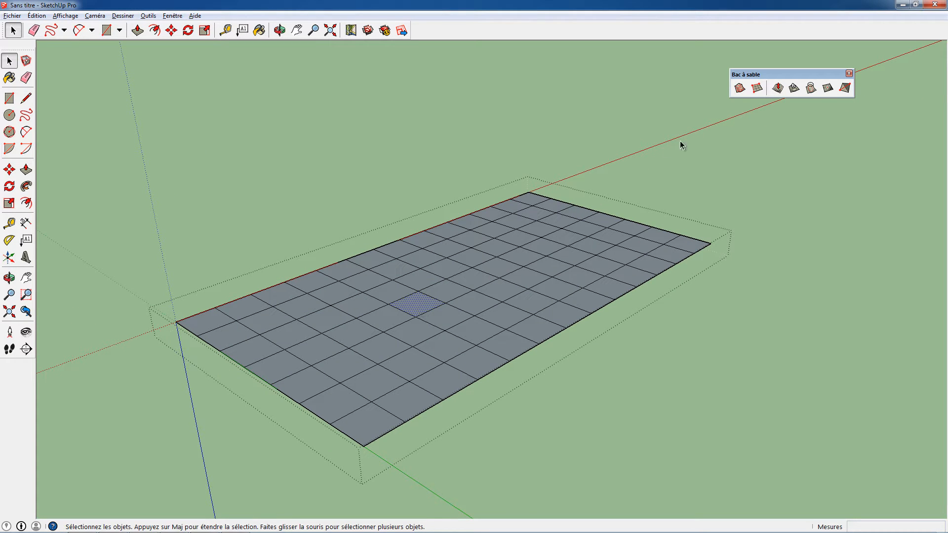
pyautogui.click(779, 89)
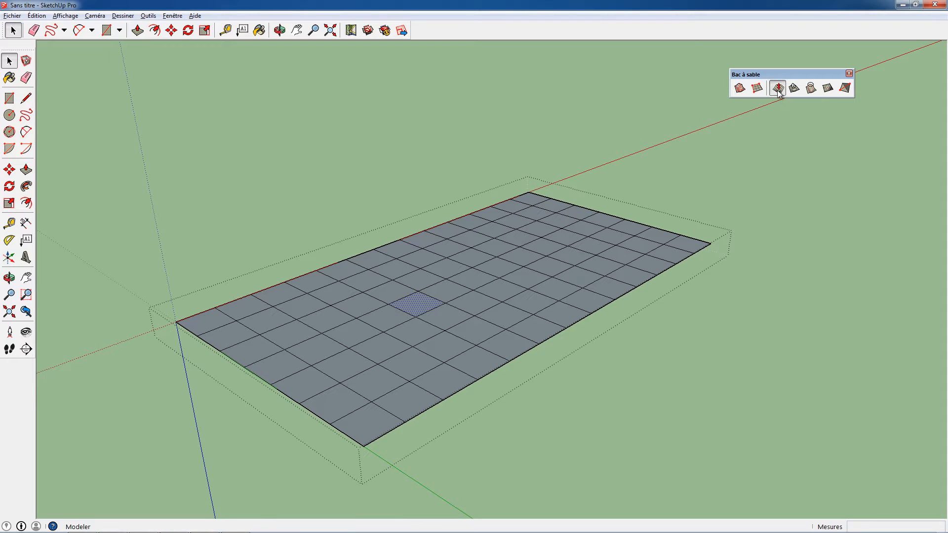
pyautogui.click(423, 307)
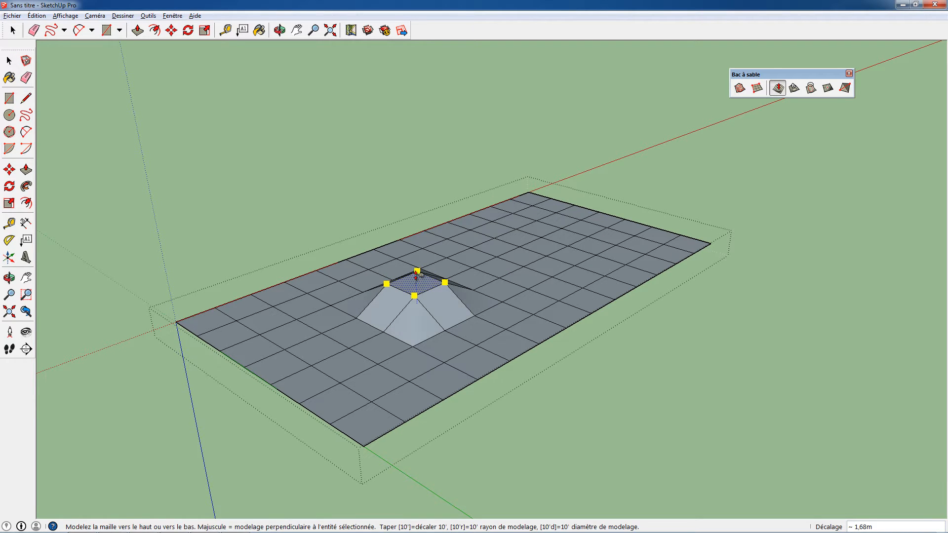
pyautogui.click(417, 273)
# - Set the Smoove radius to 10 m and raise the selected cell on the mound again
pyautogui.moveTo(447, 353); pyautogui.dragTo(427, 281, button='middle')
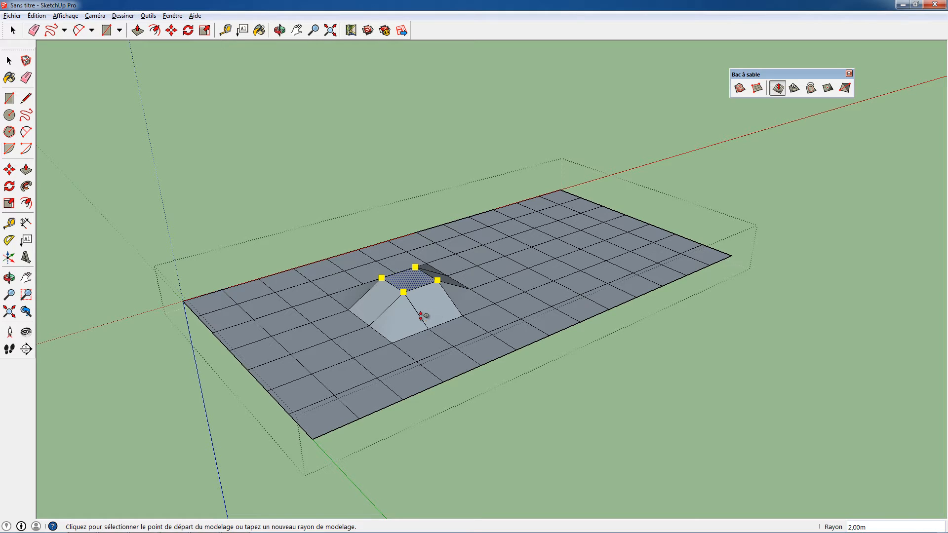
pyautogui.moveTo(420, 315)
pyautogui.mouseDown(button='middle')
pyautogui.moveTo(446, 318)
pyautogui.moveTo(437, 315)
pyautogui.mouseUp(button='middle')
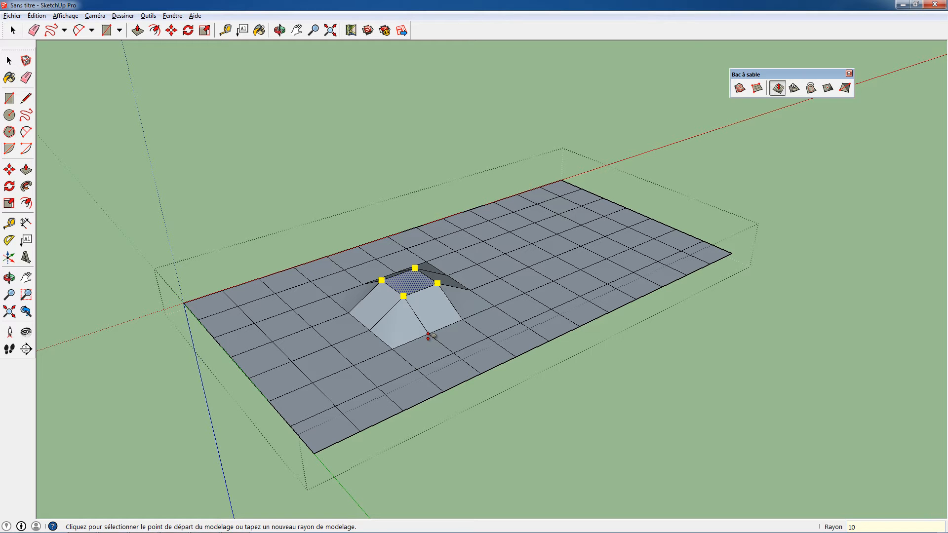
pyautogui.press('Return')
pyautogui.moveTo(474, 282); pyautogui.dragTo(408, 285, button='middle')
pyautogui.click(409, 285)
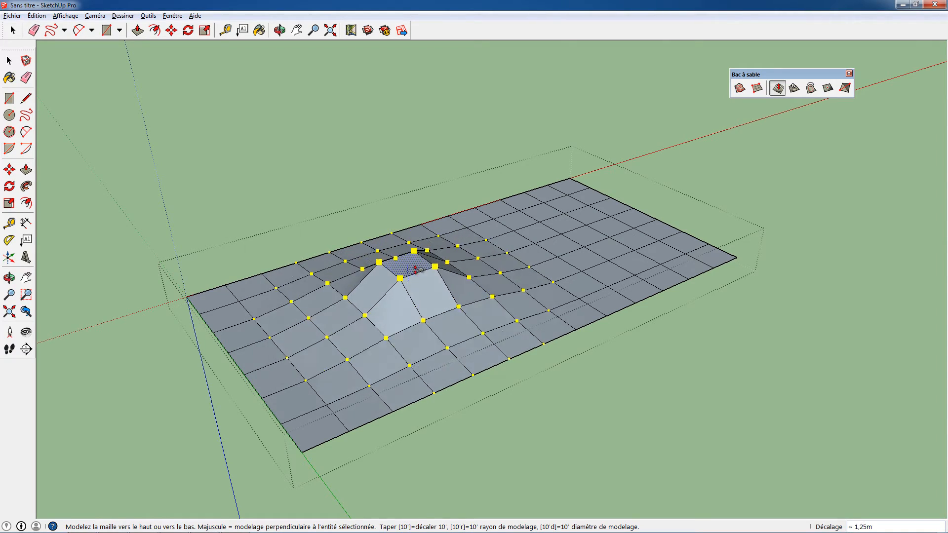
pyautogui.click(363, 316)
pyautogui.moveTo(363, 316); pyautogui.dragTo(383, 320, button='middle')
pyautogui.press('space')
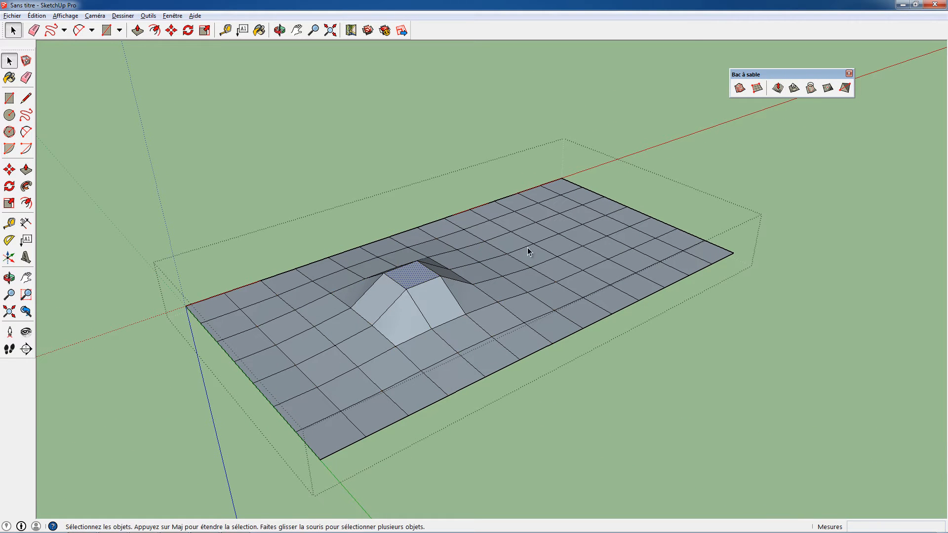
# - Select an interior edge at the far end of the grid and raise it into a large hill with Smoove
pyautogui.click(579, 247)
pyautogui.click(778, 88)
pyautogui.click(582, 246)
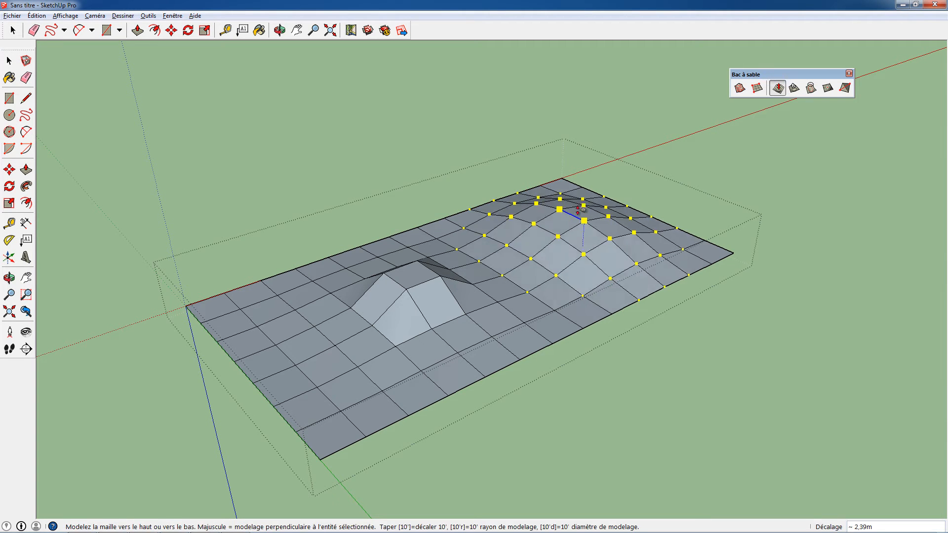
pyautogui.click(584, 196)
pyautogui.moveTo(447, 303); pyautogui.dragTo(652, 160, button='middle')
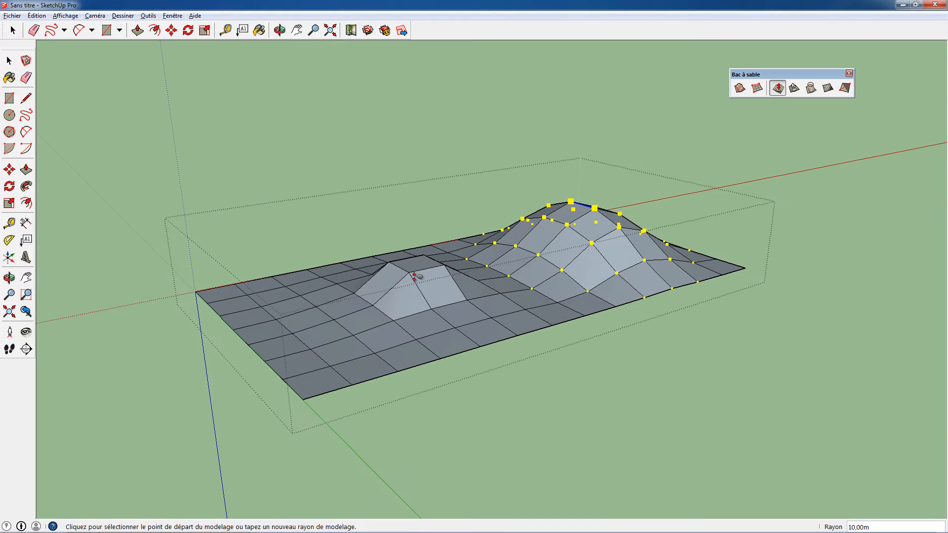
pyautogui.moveTo(422, 295); pyautogui.dragTo(390, 334, button='middle')
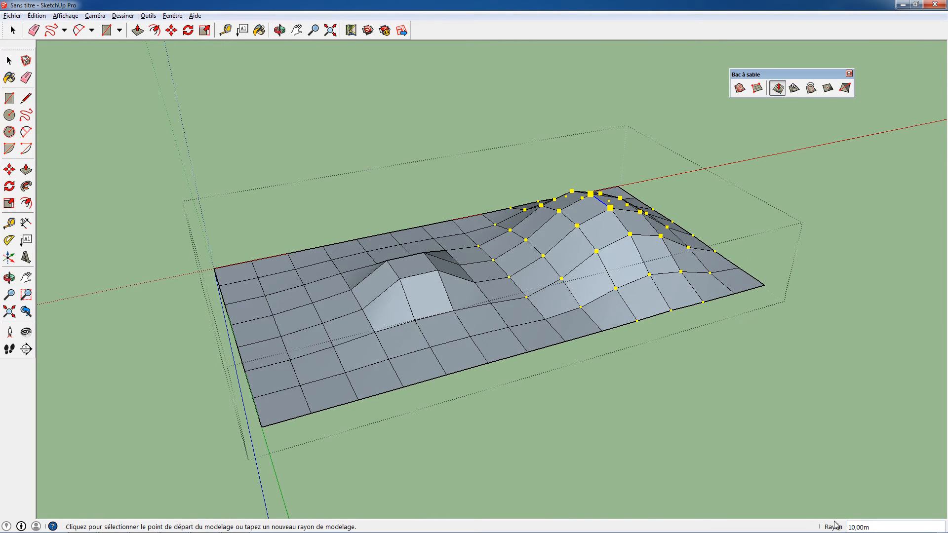
pyautogui.moveTo(483, 318); pyautogui.dragTo(465, 301, button='middle')
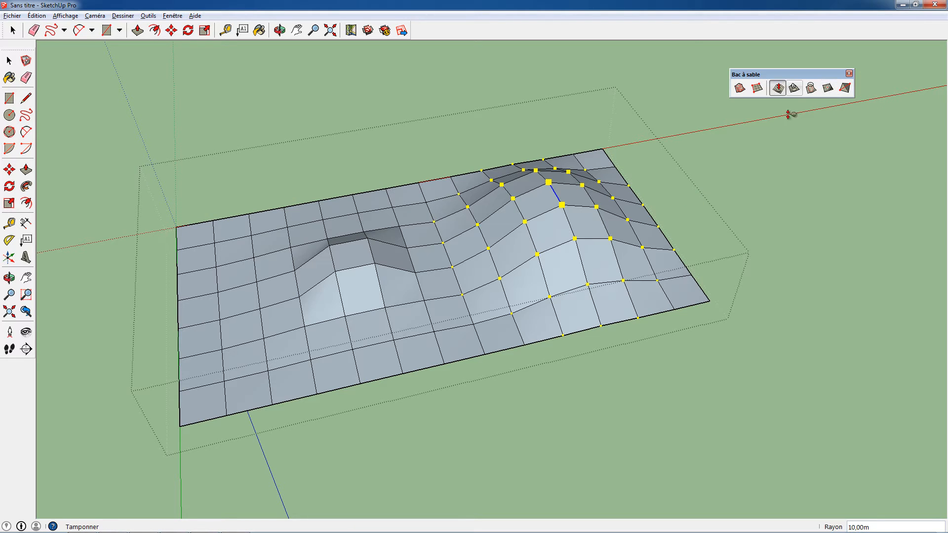
# - Select the entire grid mesh and subdivide it with Add Detail
pyautogui.click(9, 60)
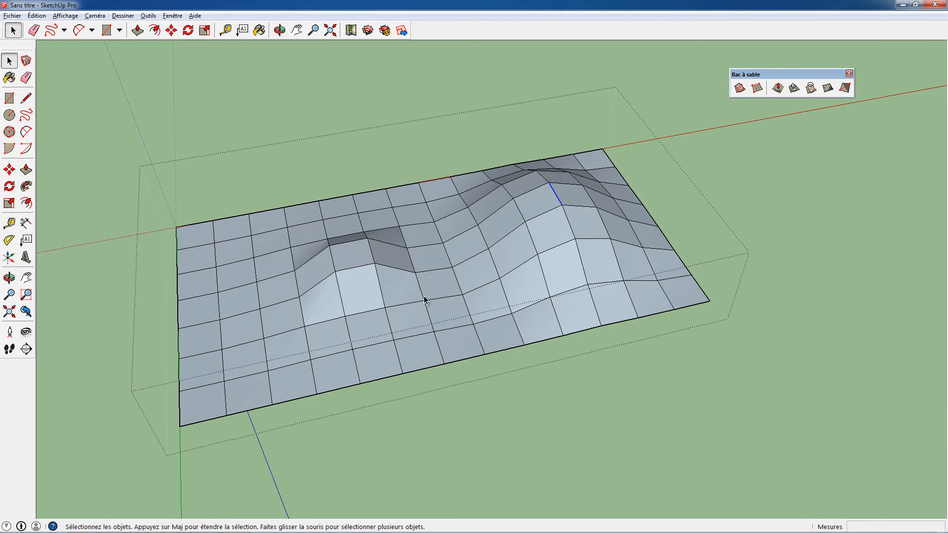
pyautogui.tripleClick(424, 299)
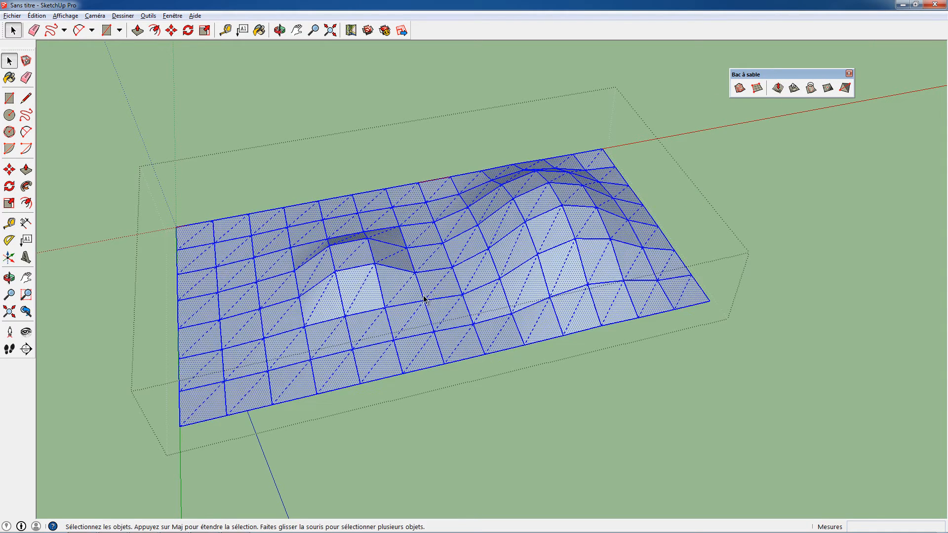
pyautogui.click(829, 92)
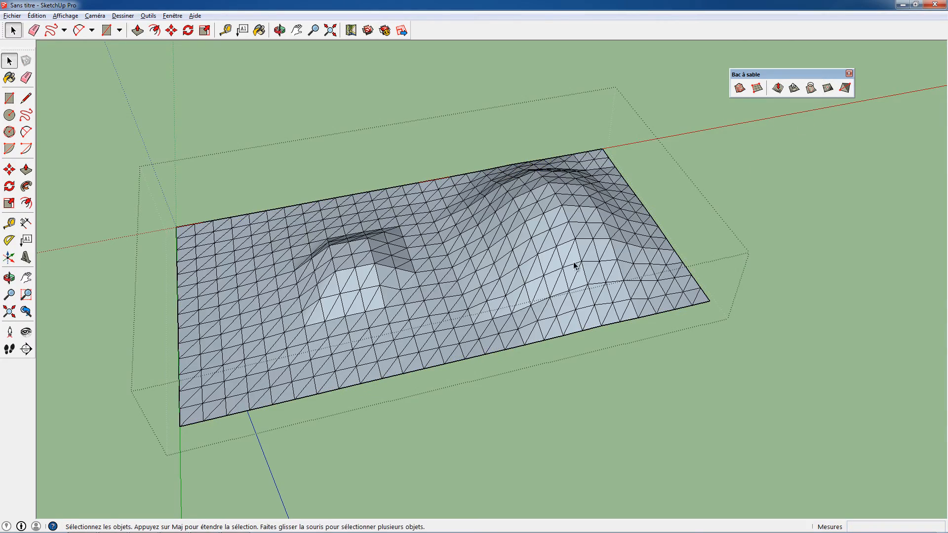
# - Select a triangle between the two hills and raise it with Smoove at a 2 m radius
pyautogui.moveTo(572, 268); pyautogui.dragTo(585, 204, button='middle')
pyautogui.scroll(8, 585, 204)
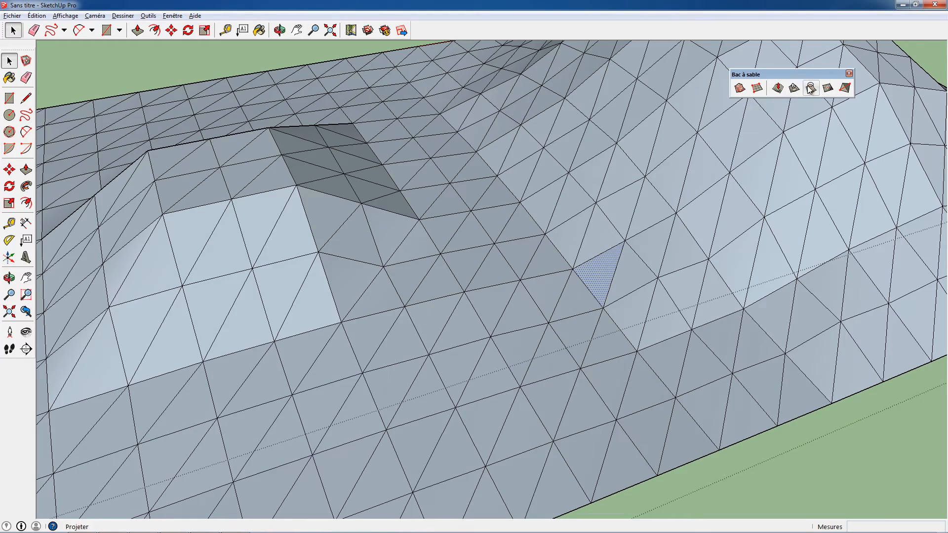
pyautogui.moveTo(679, 236); pyautogui.dragTo(662, 202, button='middle')
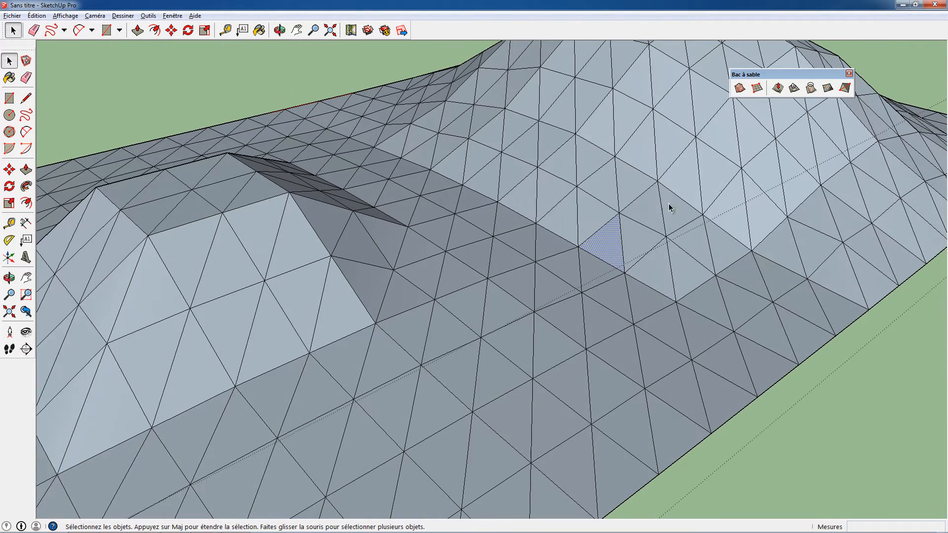
pyautogui.click(778, 88)
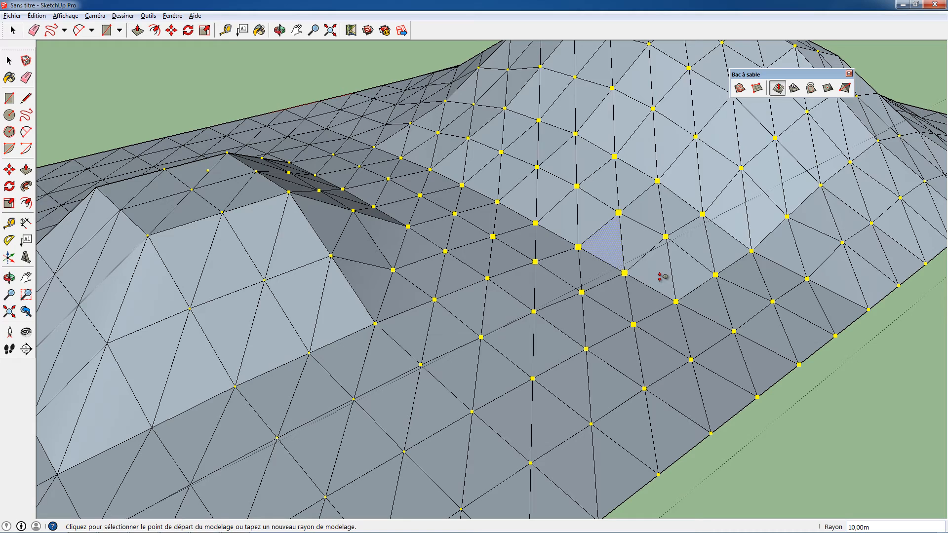
pyautogui.press('Return')
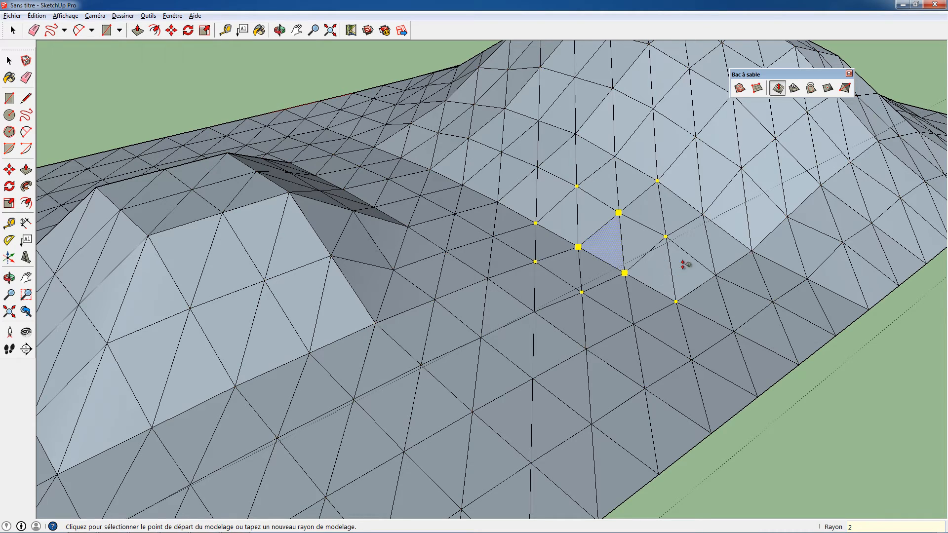
pyautogui.scroll(-5, 643, 311)
pyautogui.scroll(5, 641, 258)
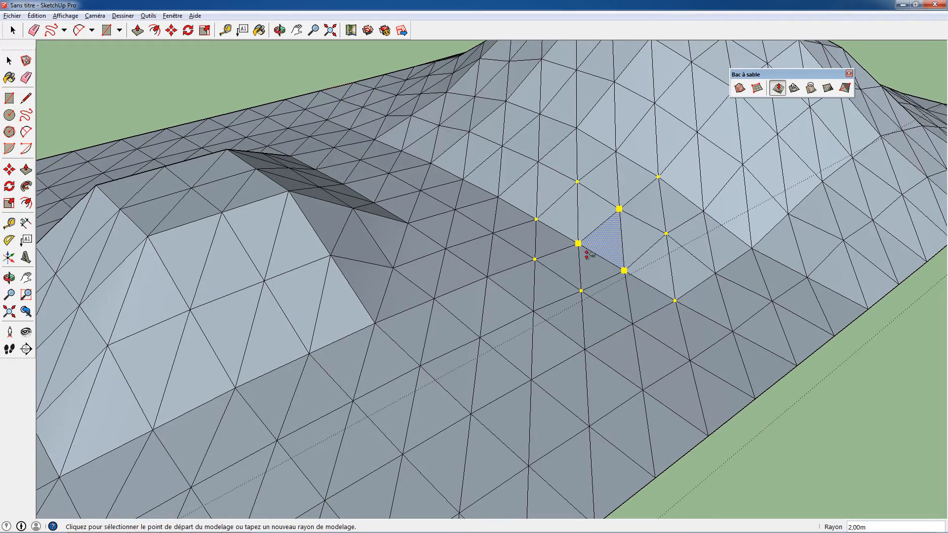
pyautogui.click(603, 244)
pyautogui.click(604, 219)
pyautogui.moveTo(596, 238); pyautogui.dragTo(527, 286, button='middle')
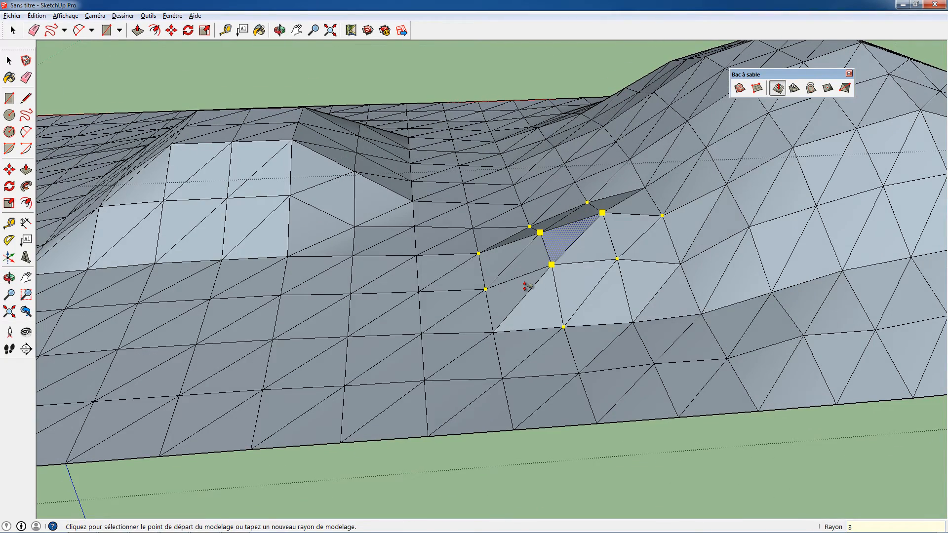
# - Set the Smoove radius to 3 m and nudge the same triangle's surroundings
pyautogui.click(603, 213)
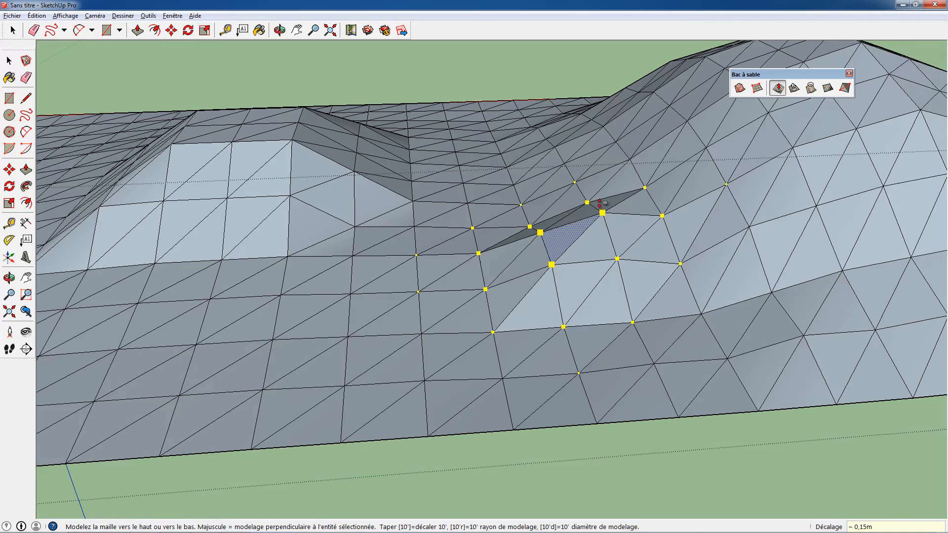
pyautogui.click(608, 217)
pyautogui.moveTo(609, 217); pyautogui.dragTo(544, 230, button='middle')
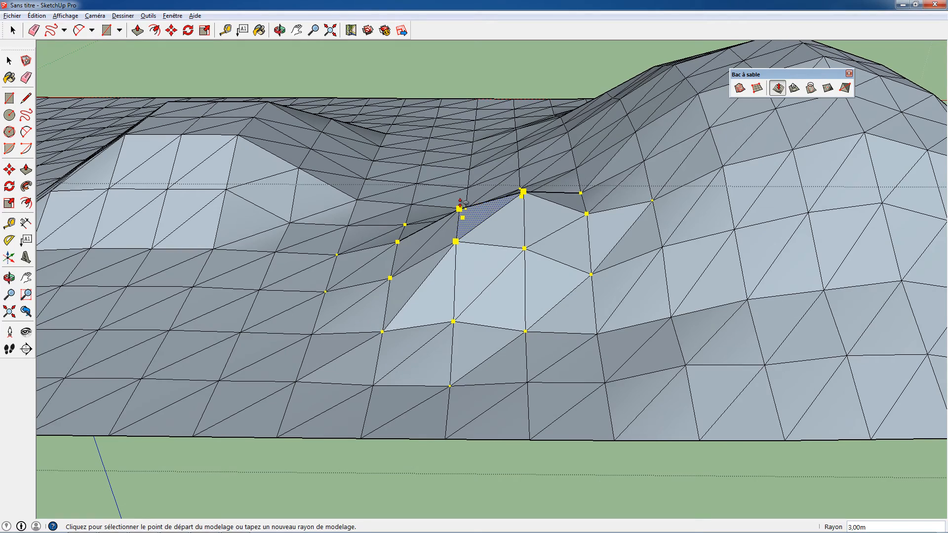
# - Set the Smoove radius back to 2 m and raise the triangle into a steeper peak
pyautogui.moveTo(461, 204); pyautogui.dragTo(565, 244, button='middle')
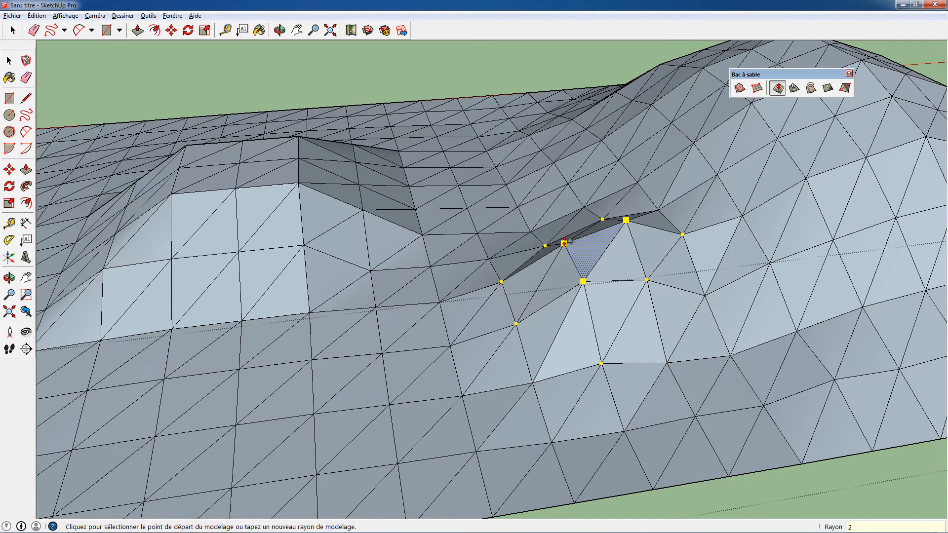
pyautogui.click(564, 244)
pyautogui.click(564, 198)
pyautogui.moveTo(565, 198); pyautogui.dragTo(650, 262, button='middle')
pyautogui.scroll(-3, 650, 262)
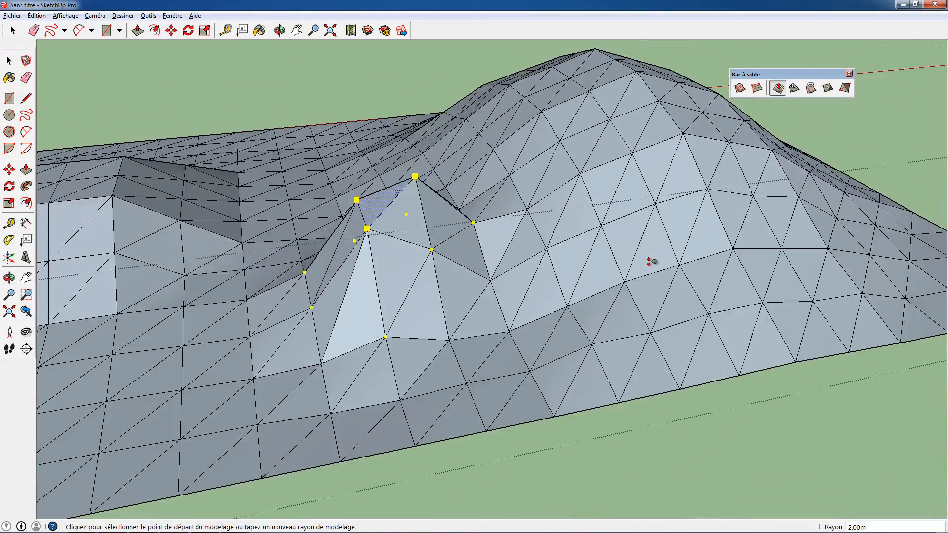
pyautogui.moveTo(552, 234); pyautogui.dragTo(649, 155, button='middle')
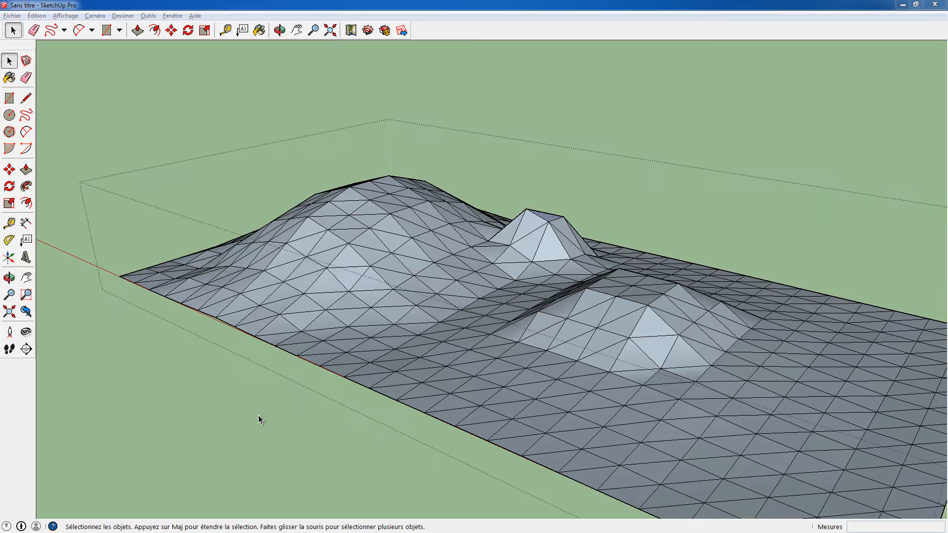
# - Outside the terrain group, draw a rectangle of about 2.38 by 1.37 m beside the terrain and extrude it about 1.22 m
pyautogui.click(258, 415)
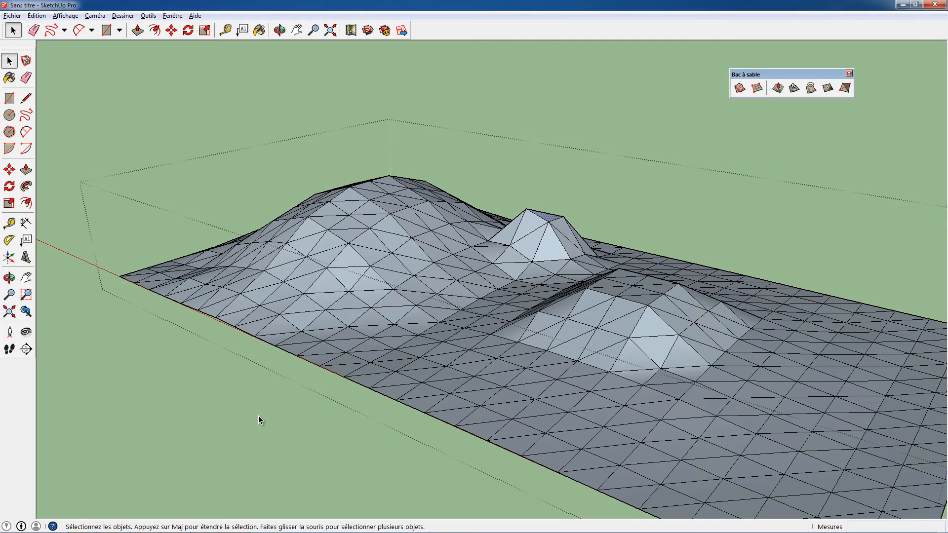
pyautogui.click(9, 98)
pyautogui.click(213, 404)
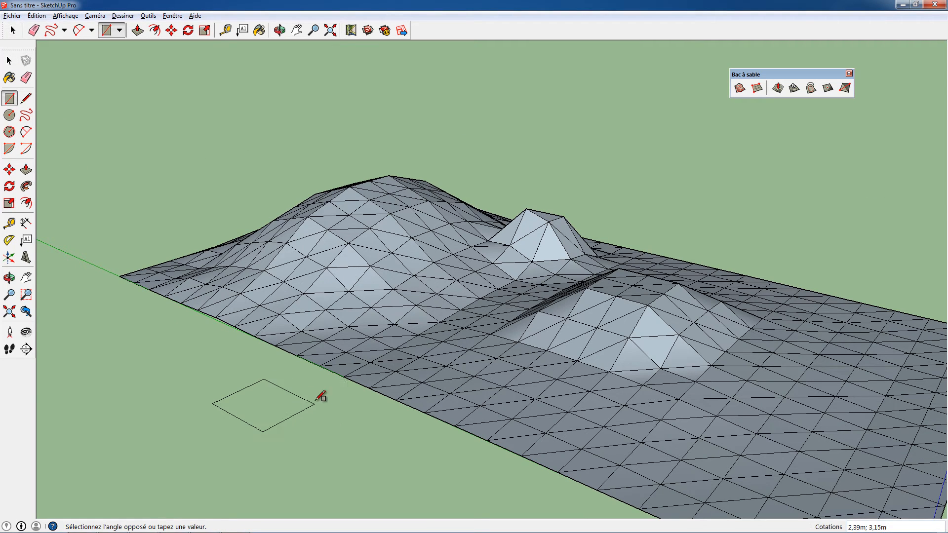
pyautogui.click(276, 391)
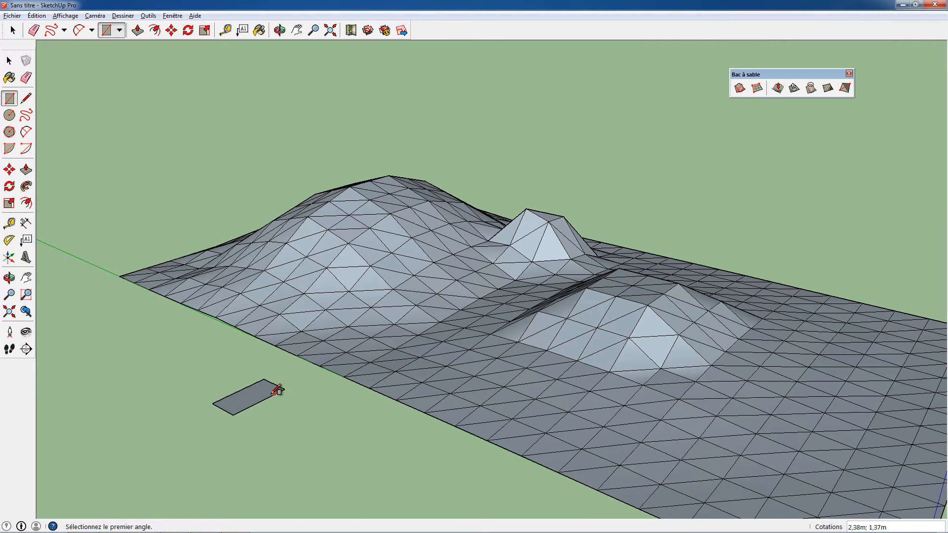
pyautogui.press('p')
pyautogui.click(247, 397)
pyautogui.click(249, 368)
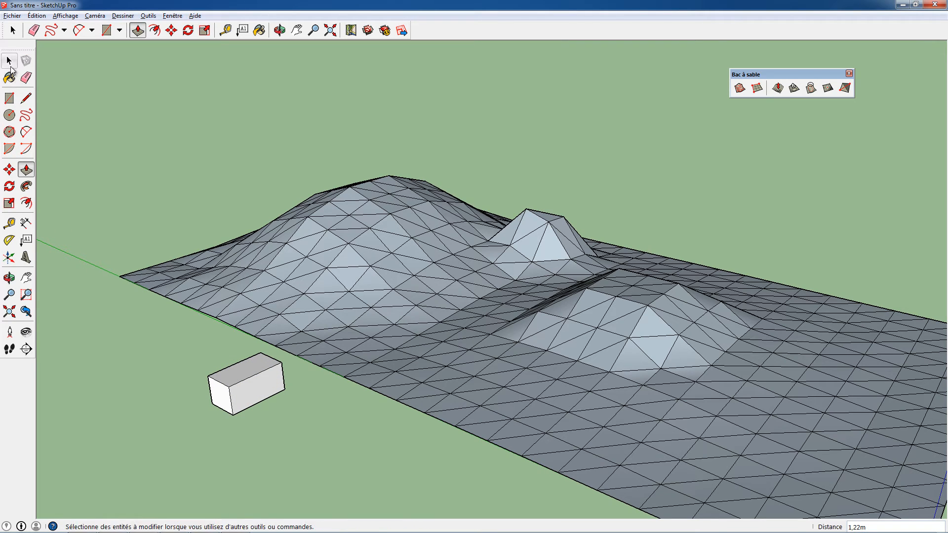
# - Select the whole box and move it onto the slope of the large hill
pyautogui.click(11, 68)
pyautogui.click(265, 389)
pyautogui.doubleClick(265, 389)
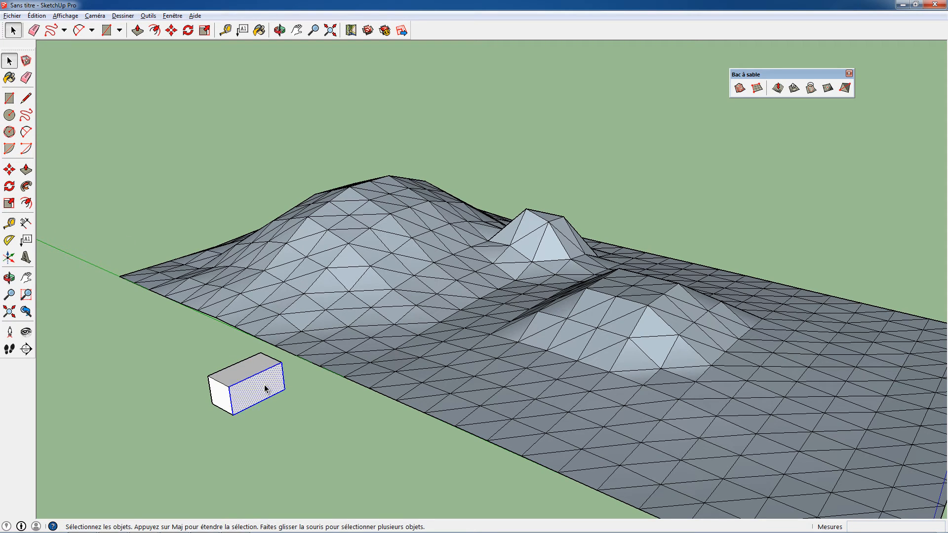
pyautogui.tripleClick(265, 389)
pyautogui.press('m')
pyautogui.click(271, 386)
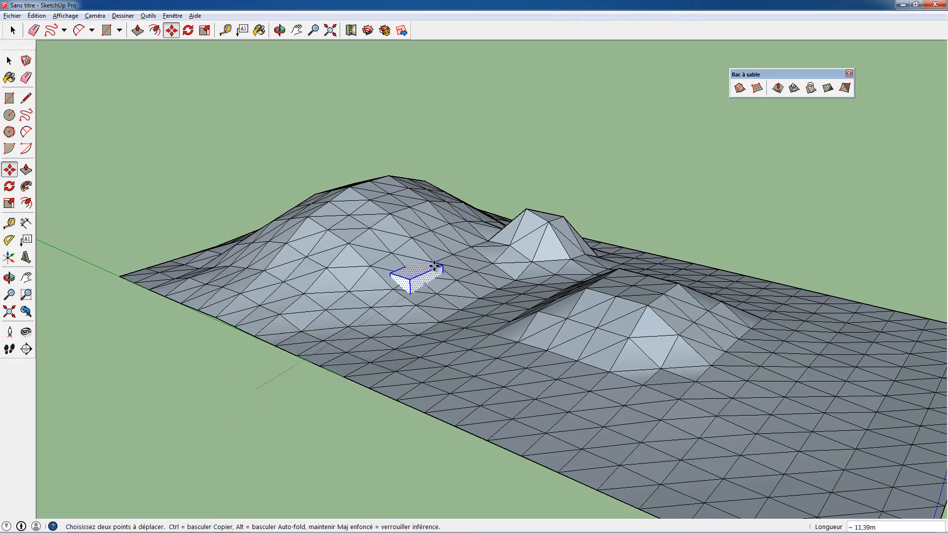
pyautogui.click(428, 257)
# - Move the box vertically so it sticks out further above the large hill's slope
pyautogui.moveTo(493, 239)
pyautogui.mouseDown(button='middle')
pyautogui.moveTo(512, 141)
pyautogui.moveTo(453, 159)
pyautogui.moveTo(392, 280)
pyautogui.moveTo(394, 239)
pyautogui.moveTo(503, 205)
pyautogui.moveTo(376, 218)
pyautogui.moveTo(421, 233)
pyautogui.moveTo(366, 257)
pyautogui.moveTo(434, 302)
pyautogui.moveTo(483, 262)
pyautogui.moveTo(503, 289)
pyautogui.mouseUp(button='middle')
pyautogui.click(426, 256)
pyautogui.click(424, 230)
pyautogui.scroll(3, 503, 290)
pyautogui.click(461, 323)
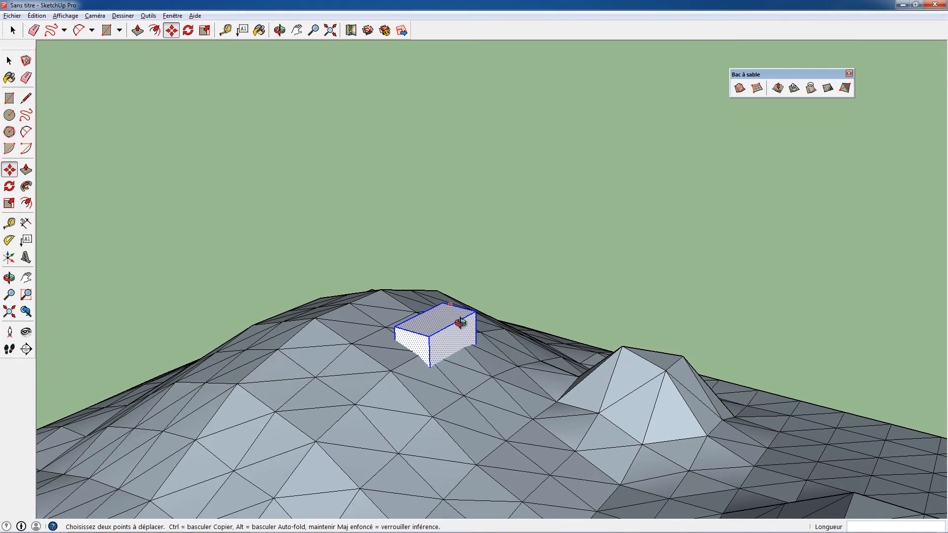
# - Open the terrain group and lower a mesh edge next to the box about 0.6 m with Smoove at a 2 m radius
pyautogui.scroll(3, 461, 323)
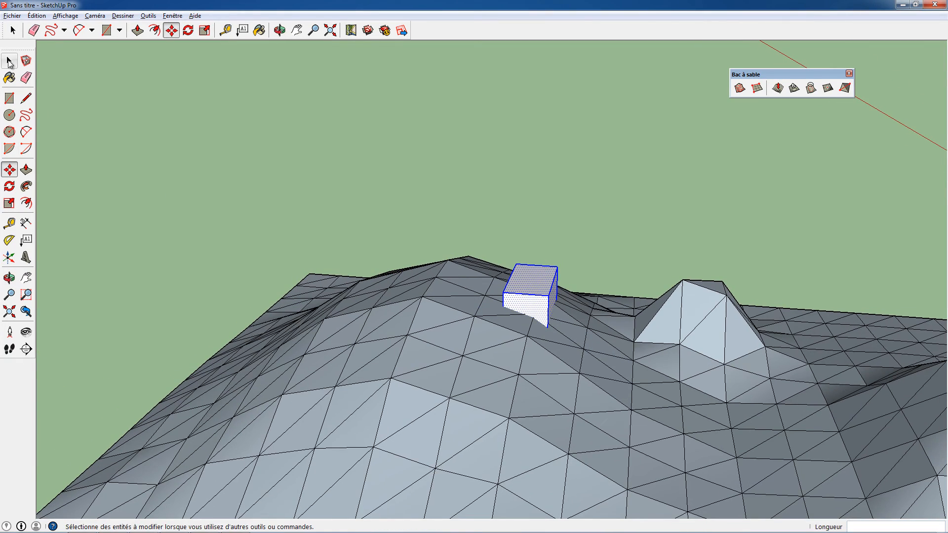
pyautogui.click(485, 309)
pyautogui.doubleClick(485, 309)
pyautogui.tripleClick(486, 310)
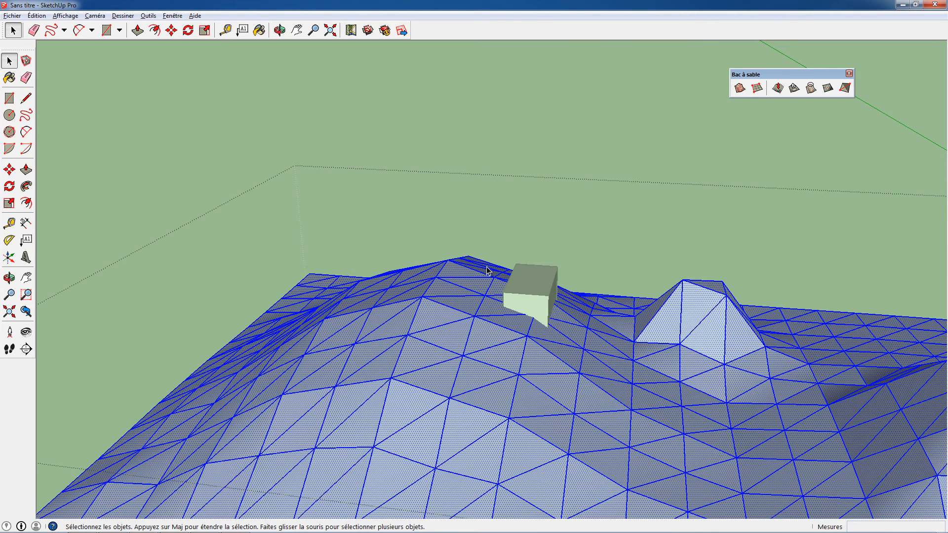
pyautogui.click(491, 290)
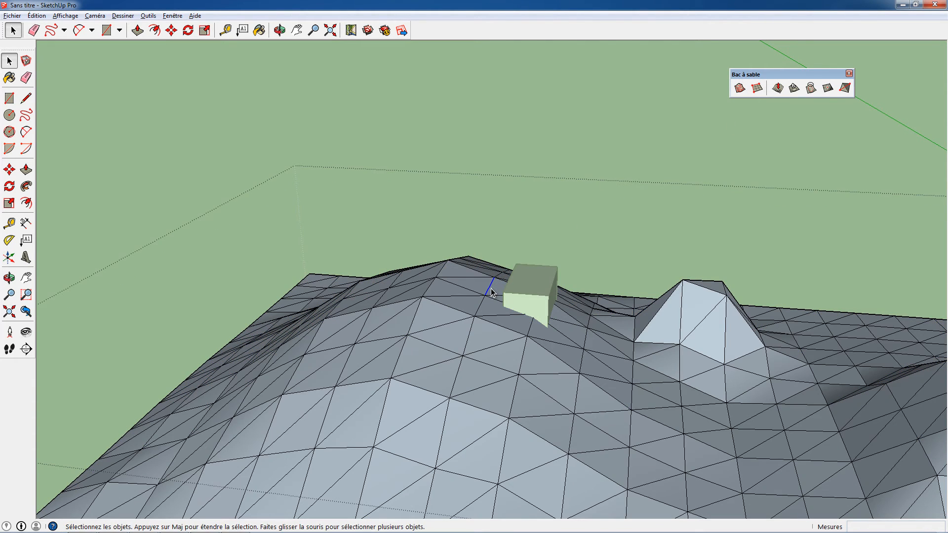
pyautogui.click(777, 88)
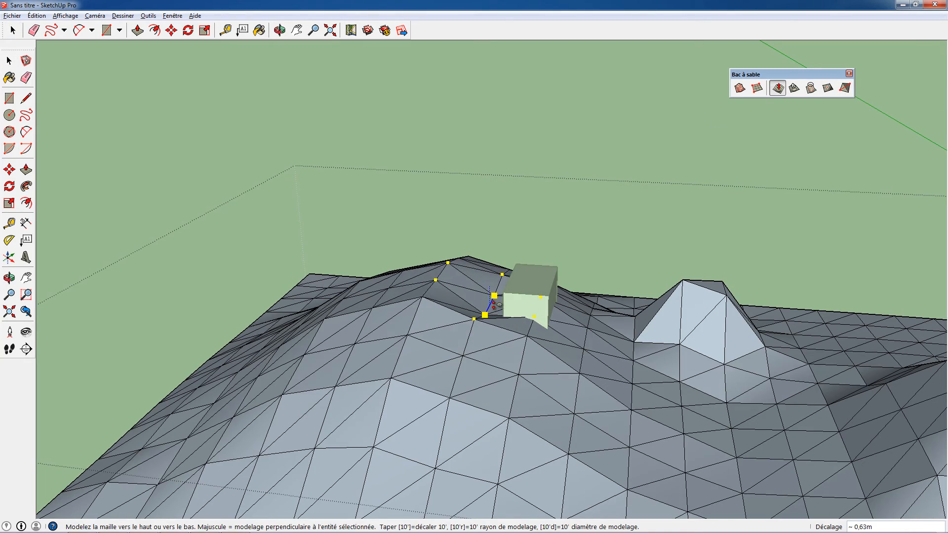
pyautogui.moveTo(499, 306); pyautogui.dragTo(415, 307, button='middle')
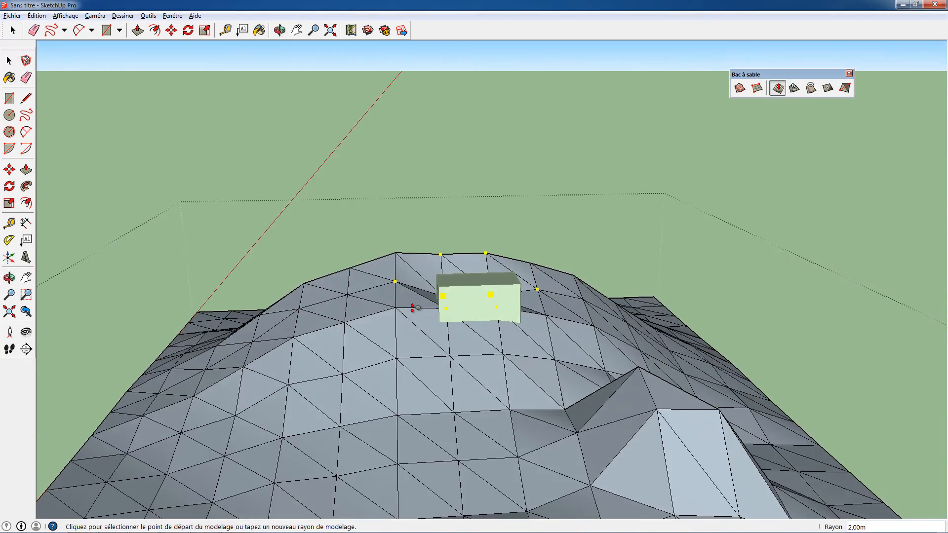
pyautogui.press('space')
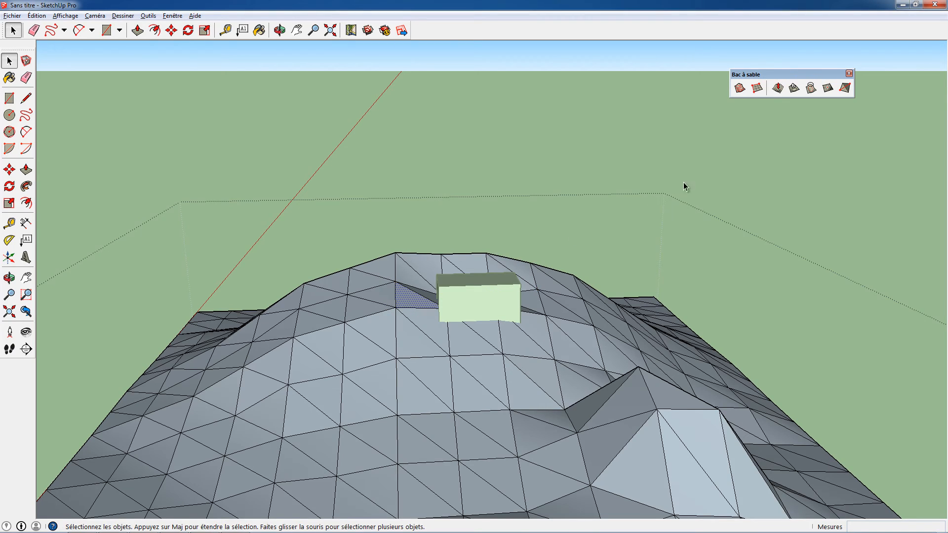
# - Select the group of terrain faces beside the box on the large hill and subdivide them with Add Detail
pyautogui.moveTo(409, 332); pyautogui.dragTo(438, 350, button='middle')
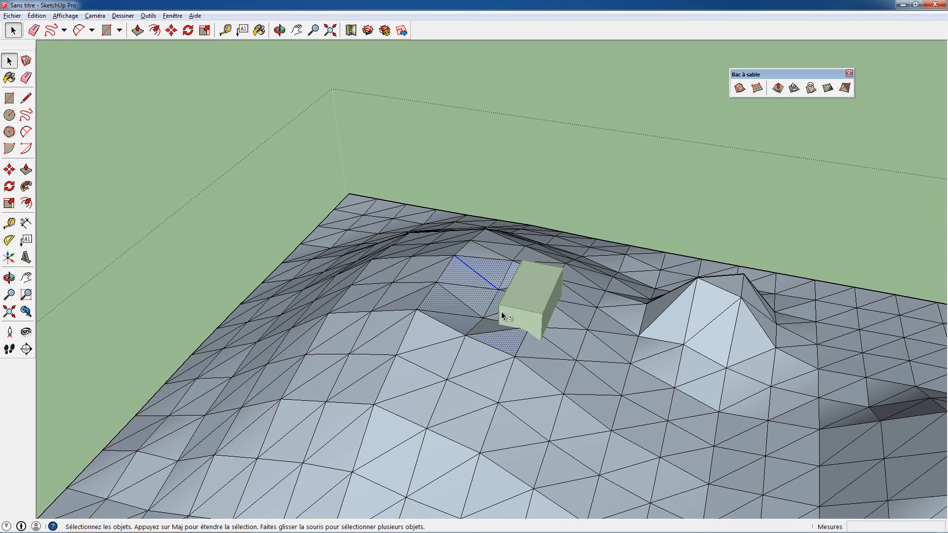
pyautogui.click(833, 93)
pyautogui.moveTo(529, 251); pyautogui.dragTo(514, 334, button='middle')
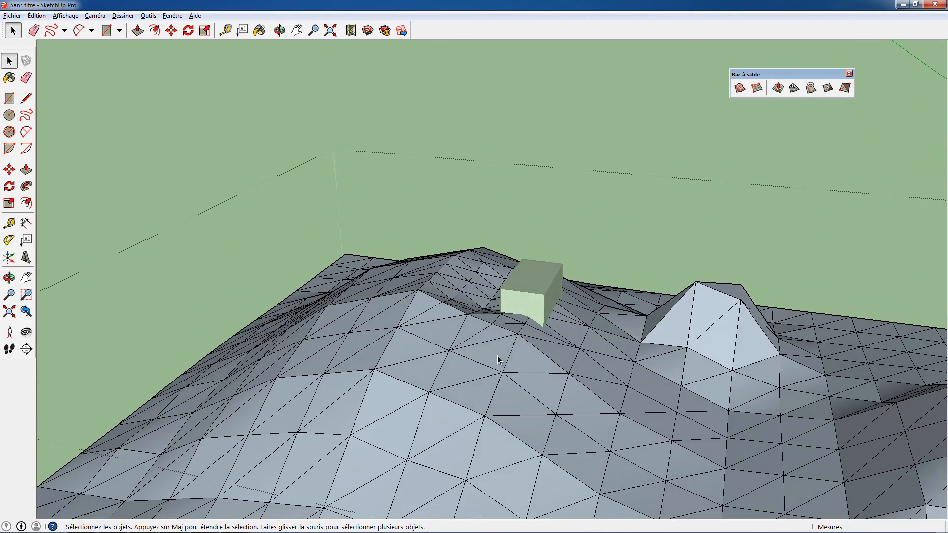
pyautogui.moveTo(516, 295); pyautogui.dragTo(479, 293, button='middle')
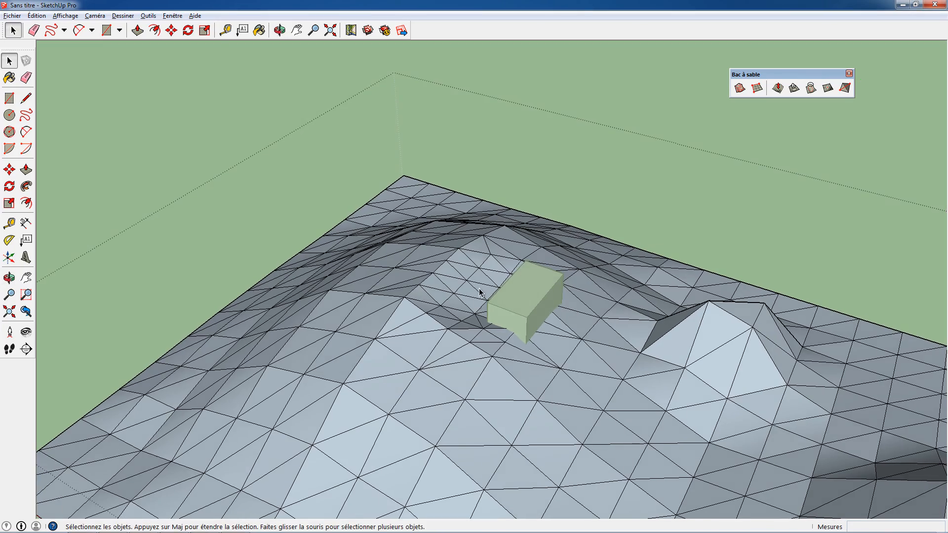
# - Lower the subdivided mesh right beside the box with Smoove at a 2 m radius to hollow out the slope
pyautogui.click(778, 88)
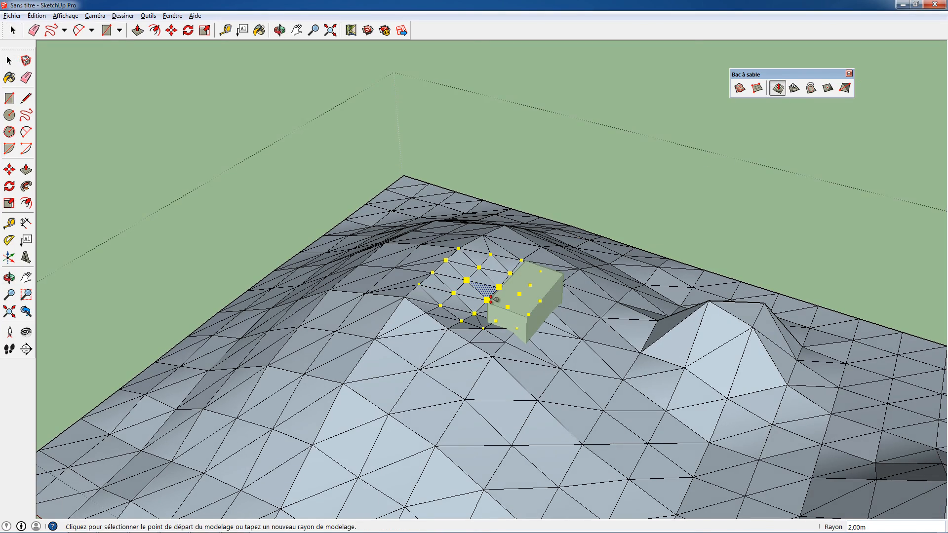
pyautogui.click(498, 289)
pyautogui.click(499, 288)
pyautogui.moveTo(514, 296); pyautogui.dragTo(336, 324, button='middle')
pyautogui.click(830, 92)
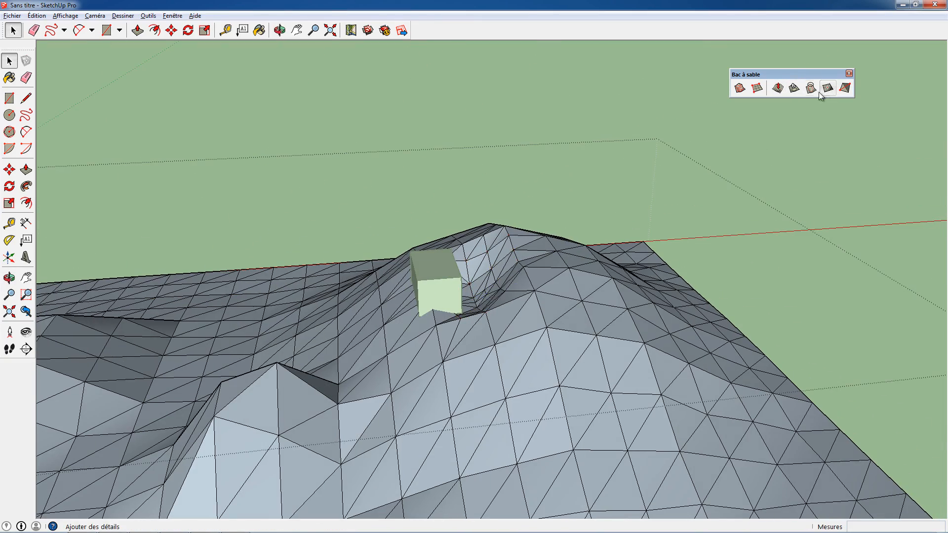
pyautogui.moveTo(494, 309); pyautogui.dragTo(438, 381, button='middle')
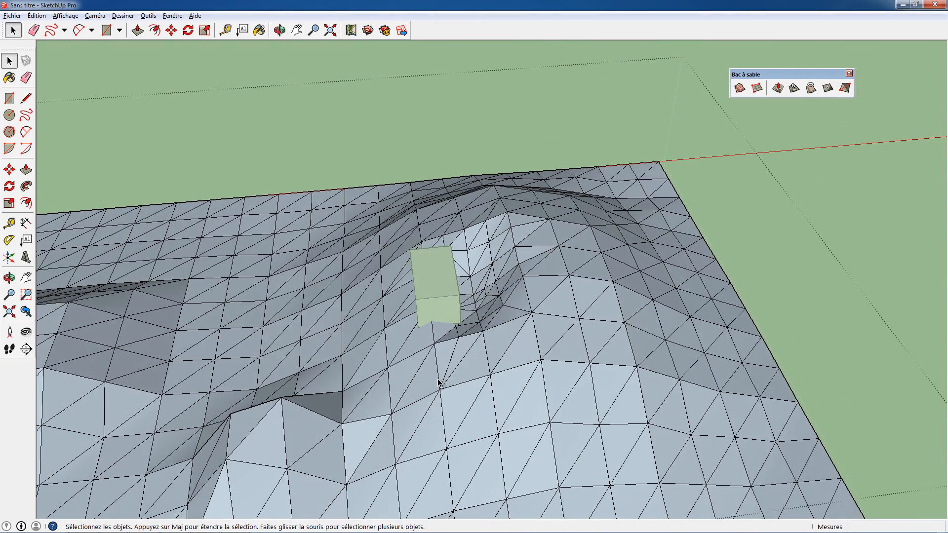